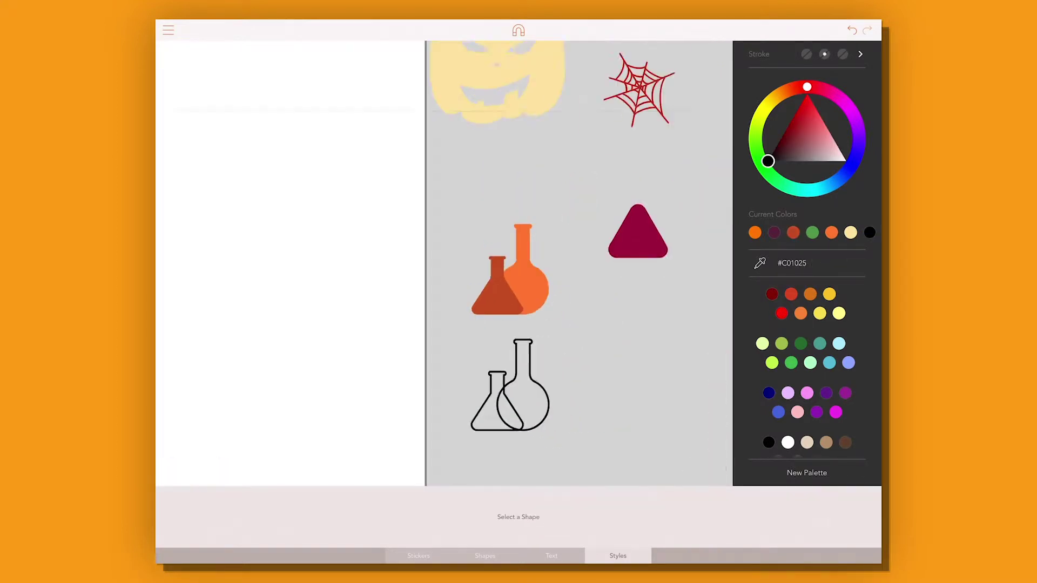
Scroll the pasteboard right to bring the built shapes into view.
scroll(518, 475, "right", 10)
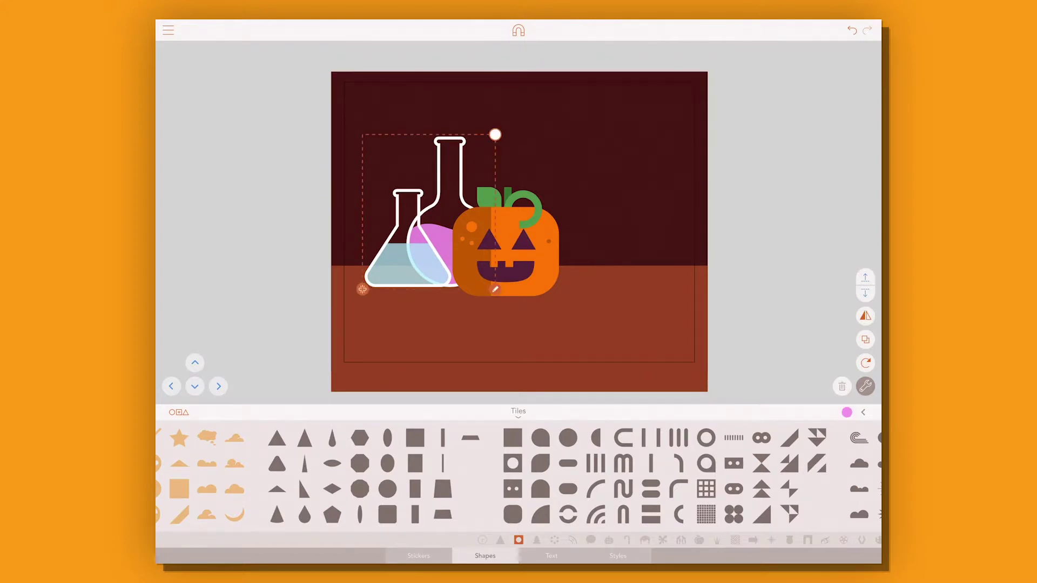
Shrink the flasks slightly, shift them left, and move the pale yellow rectangle into the skull.
left_click_drag(495, 135, 484, 147)
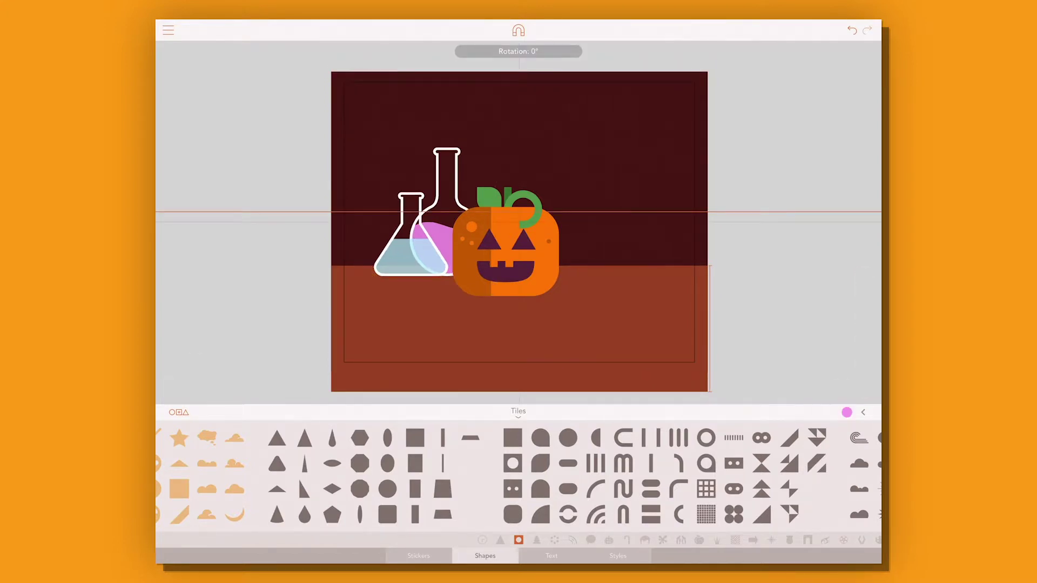
left_click_drag(427, 227, 412, 227)
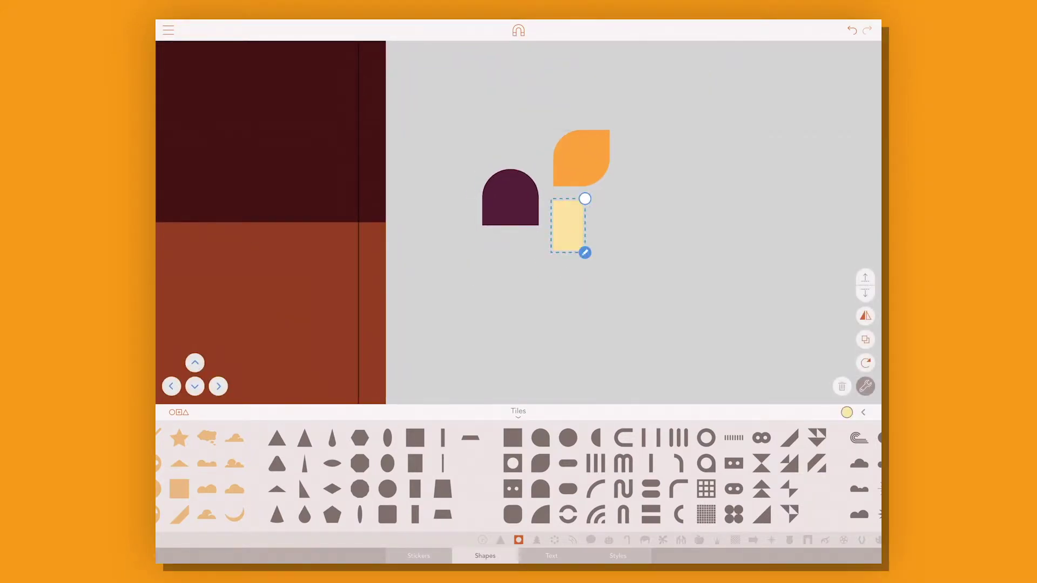
left_click_drag(568, 225, 715, 173)
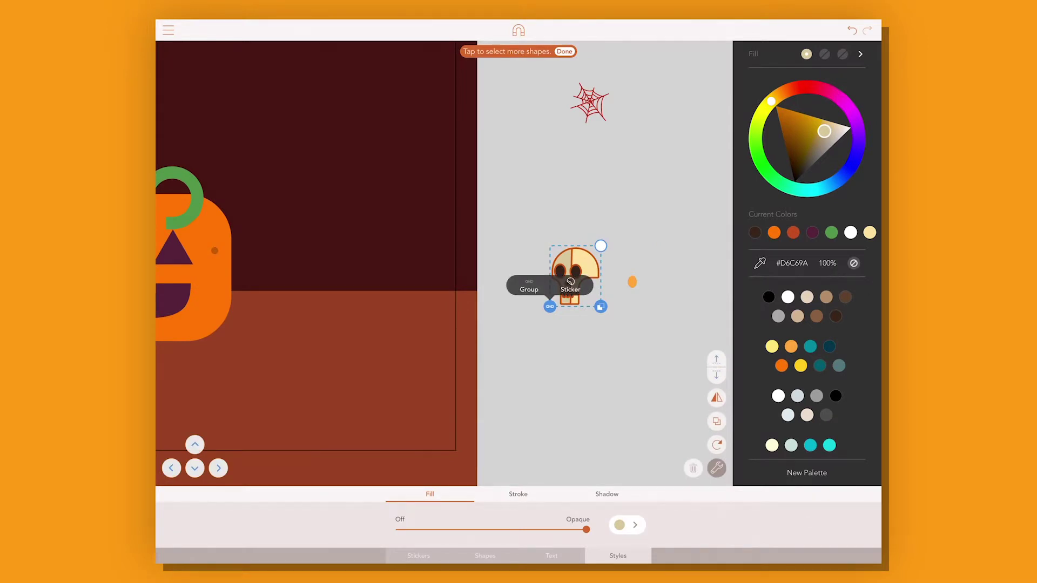
Group the skull pieces, enlarge the skull, and move it into the scene.
left_click(529, 287)
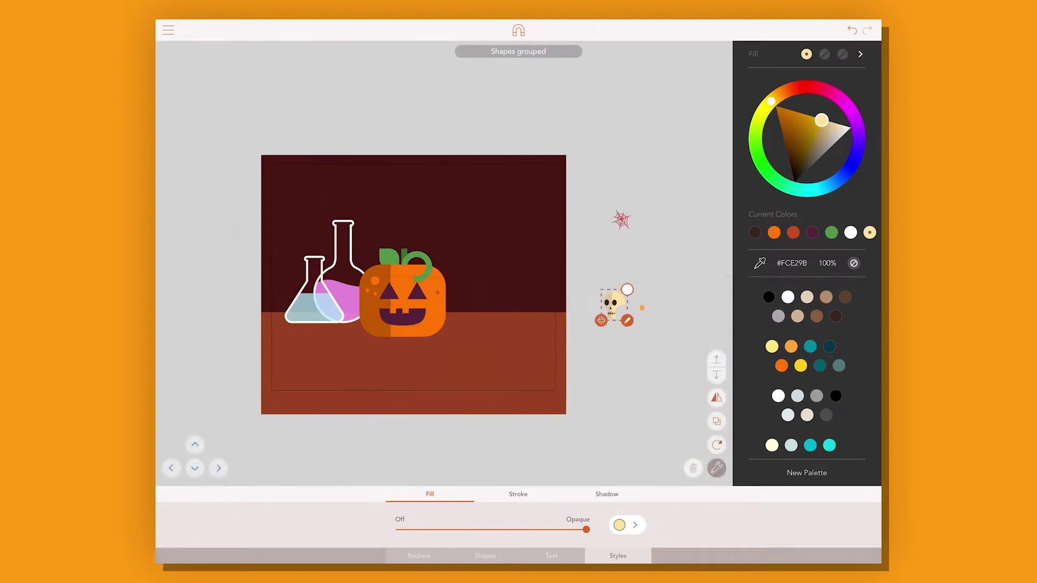
left_click_drag(470, 340, 489, 365)
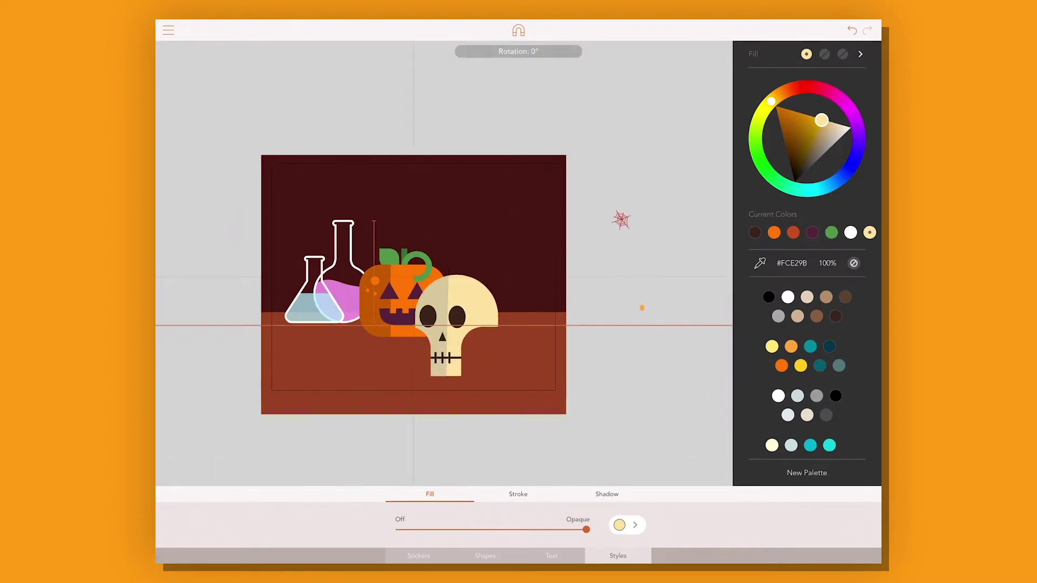
left_click_drag(456, 324, 486, 270)
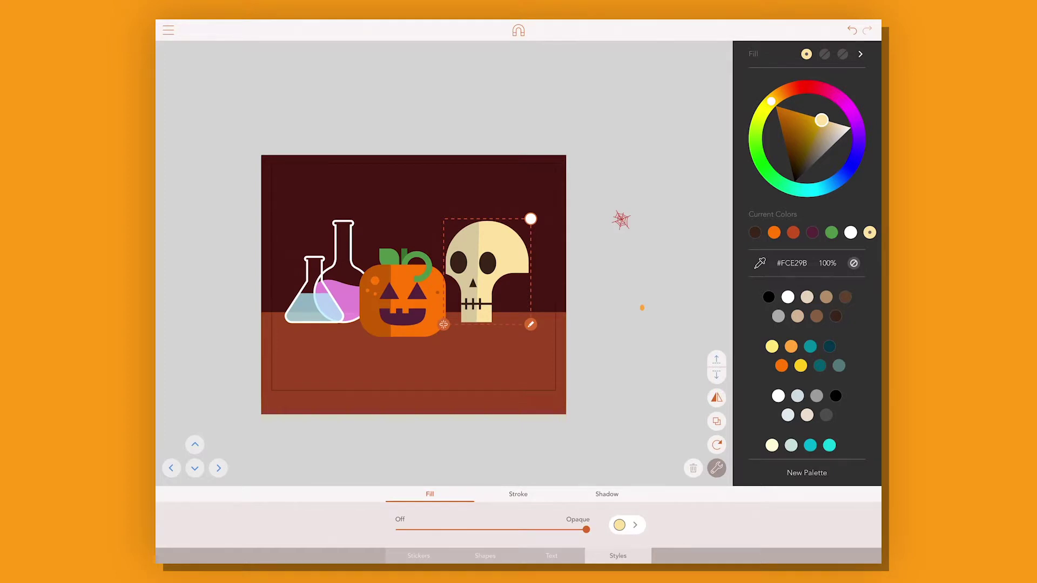
left_click(717, 399)
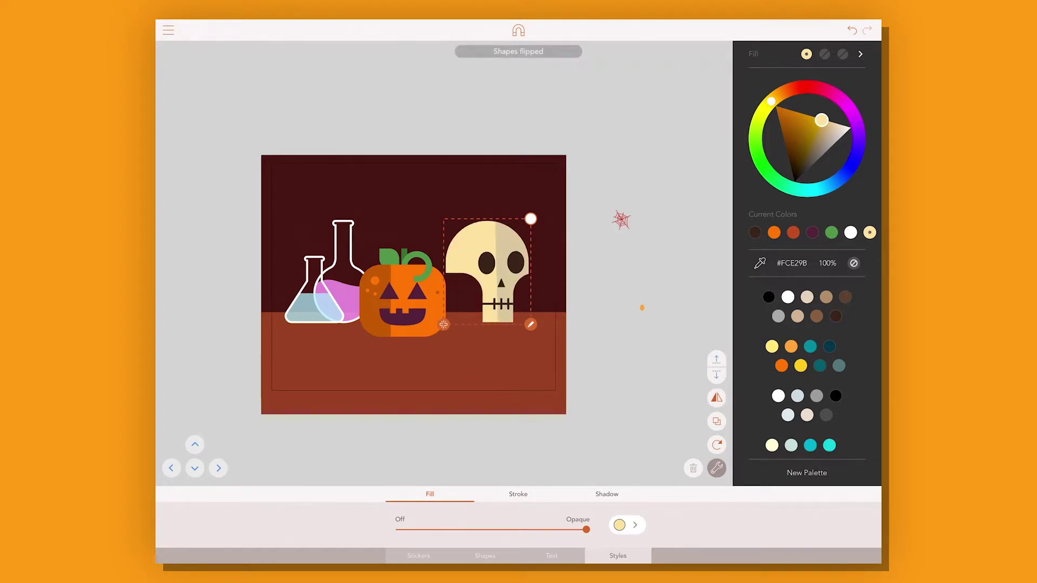
left_click(717, 398)
Position the skull right of the pumpkin and move the spider web to the scene's top right.
mouse_move(486, 270)
left_mouse_down()
mouse_move(381, 259)
mouse_move(548, 279)
mouse_move(485, 281)
mouse_move(524, 332)
left_mouse_up()
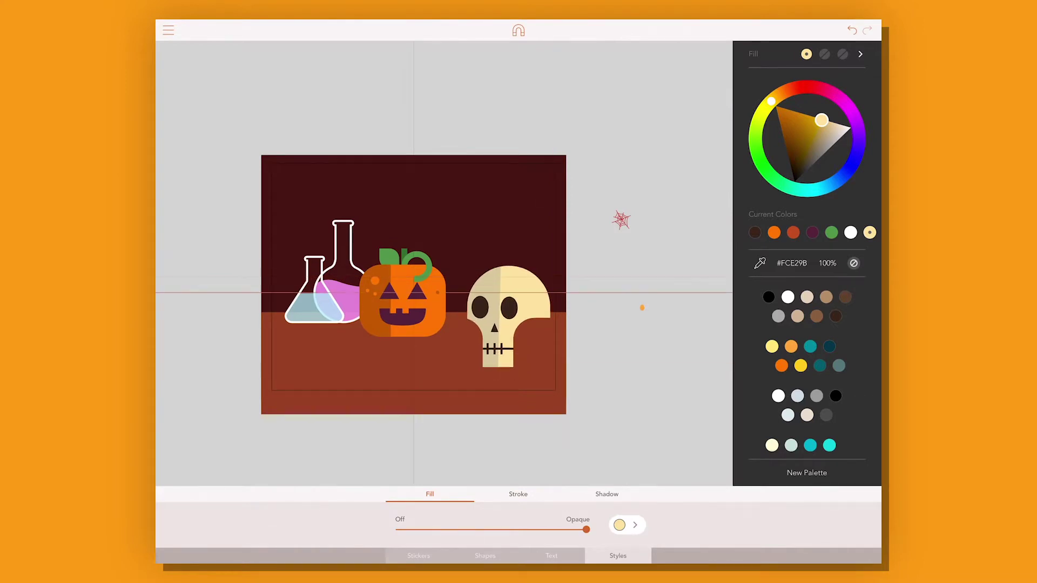
left_click_drag(524, 332, 523, 327)
mouse_move(497, 219)
left_mouse_down()
mouse_move(489, 210)
mouse_move(480, 223)
left_mouse_up()
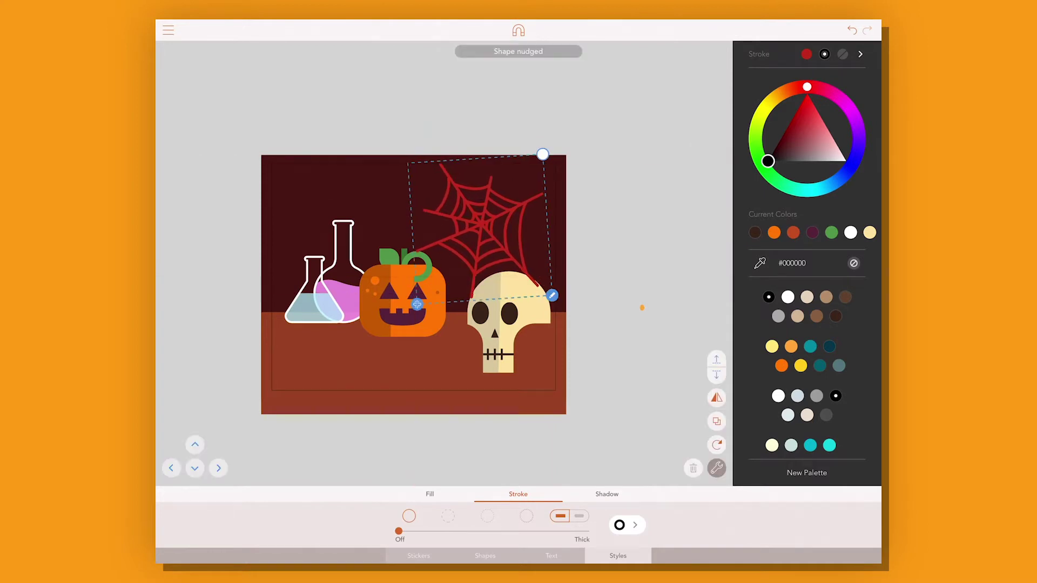
left_click(642, 308)
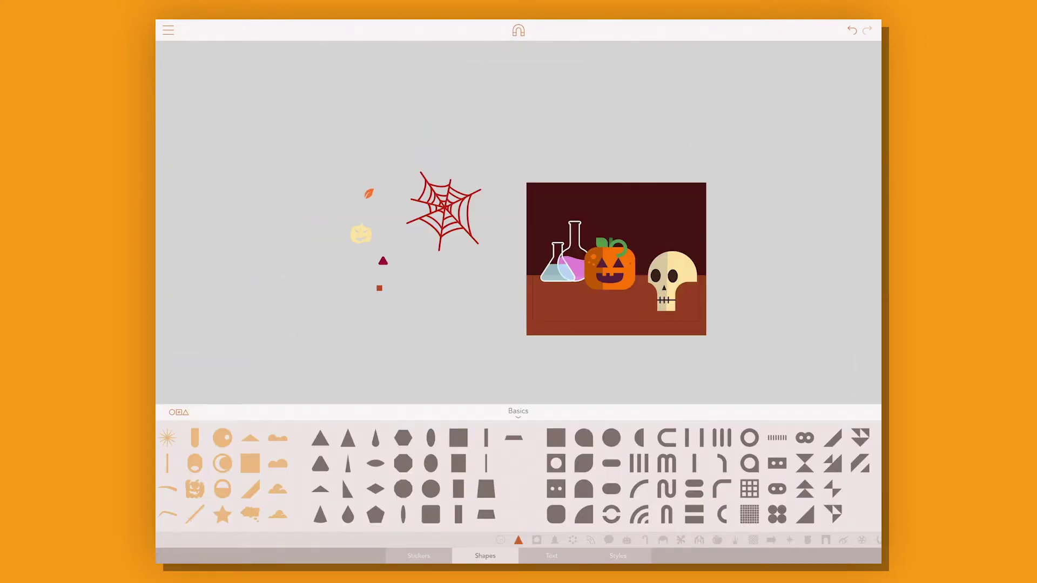
Add a bar and a red circle, placing the circle at the bar's left end.
left_click(195, 438)
mouse_move(514, 278)
left_mouse_down()
mouse_move(467, 323)
mouse_move(491, 331)
left_mouse_up()
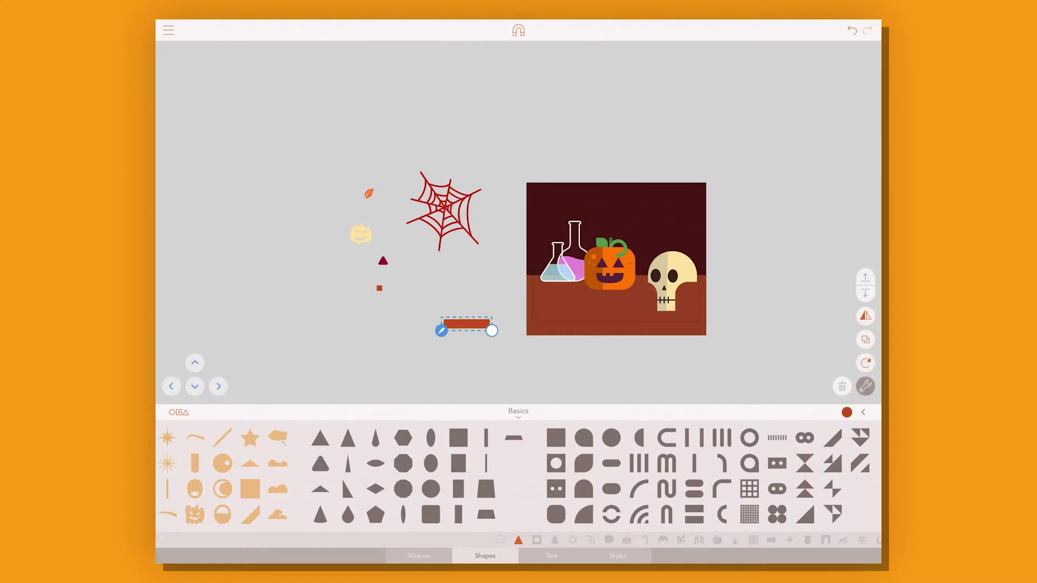
left_click(612, 438)
left_click_drag(417, 296, 464, 277)
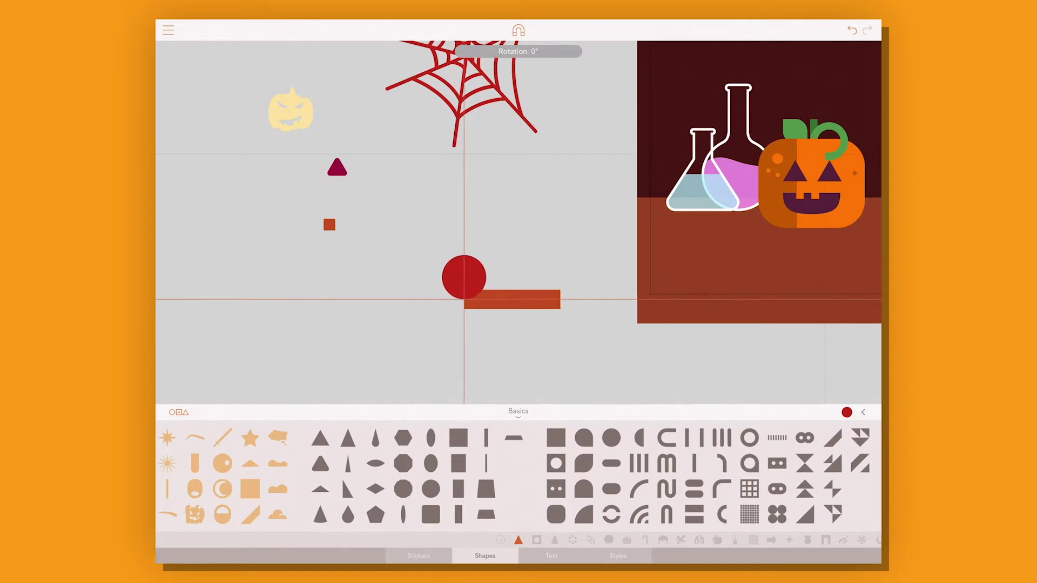
Duplicate the circle and stack the pair against the bar's left end.
left_click(866, 339)
scroll(464, 280, "up", 2)
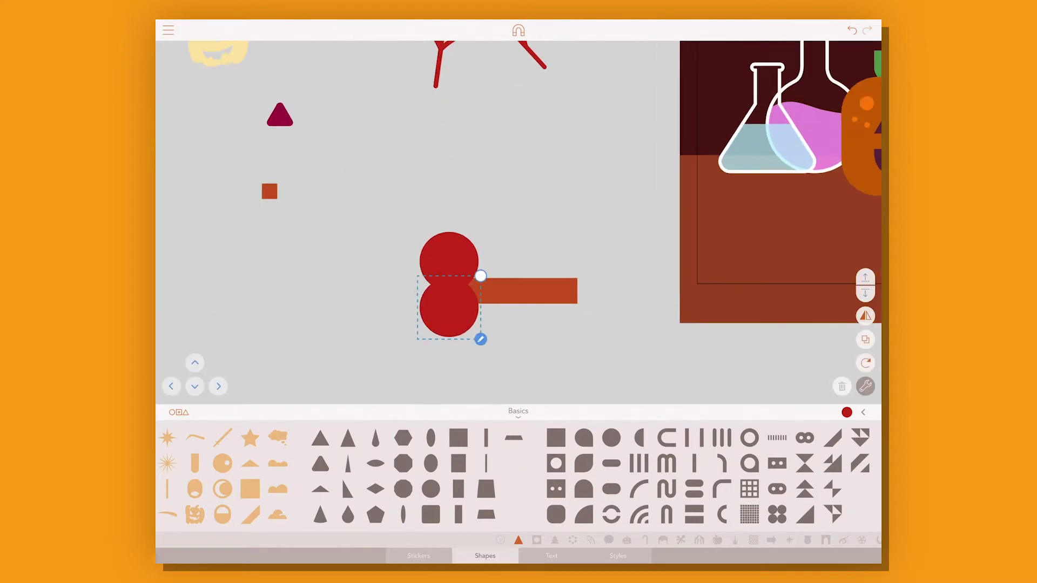
left_click_drag(449, 261, 339, 413)
scroll(518, 216, "down", 3)
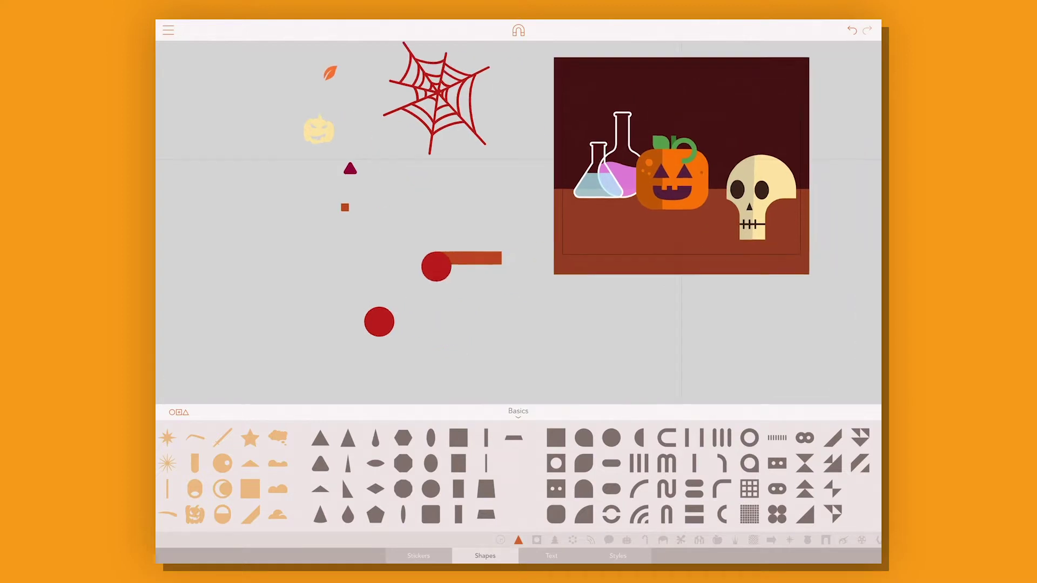
scroll(235, 287, "up", 2)
mouse_move(528, 250)
left_mouse_down()
mouse_move(445, 299)
mouse_move(492, 344)
left_mouse_up()
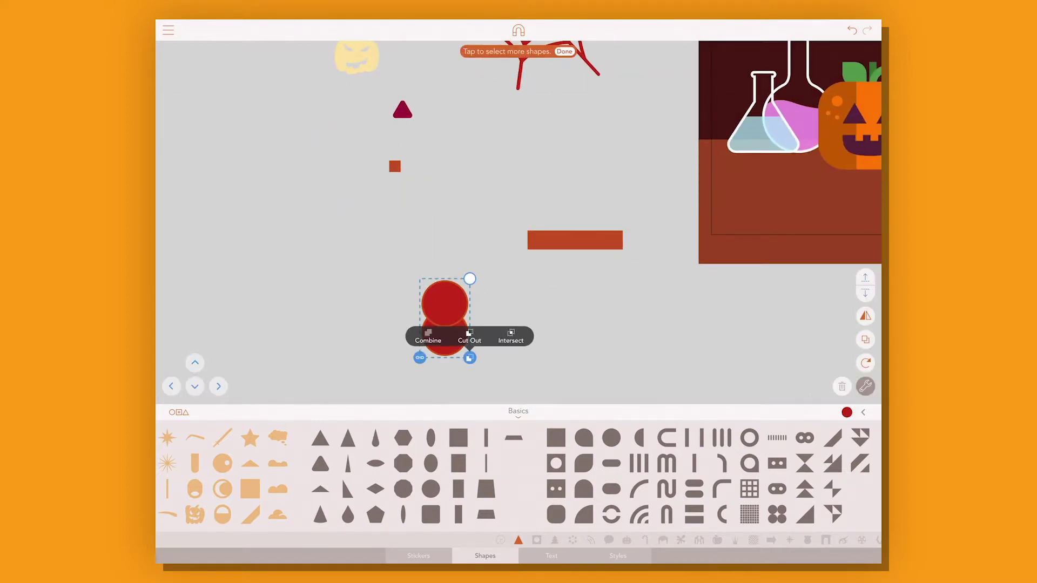
left_click_drag(444, 319, 494, 268)
scroll(497, 273, "up", 3)
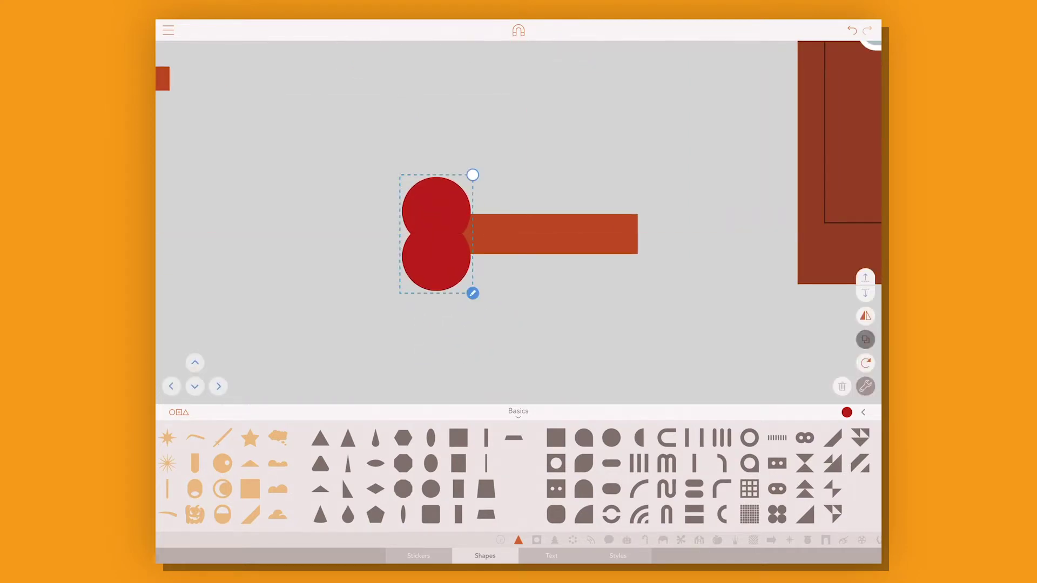
Copy the circle pair to the bar's right end and select the whole bone.
left_click(865, 339)
left_click_drag(448, 237, 649, 234)
left_click_drag(455, 203, 645, 327)
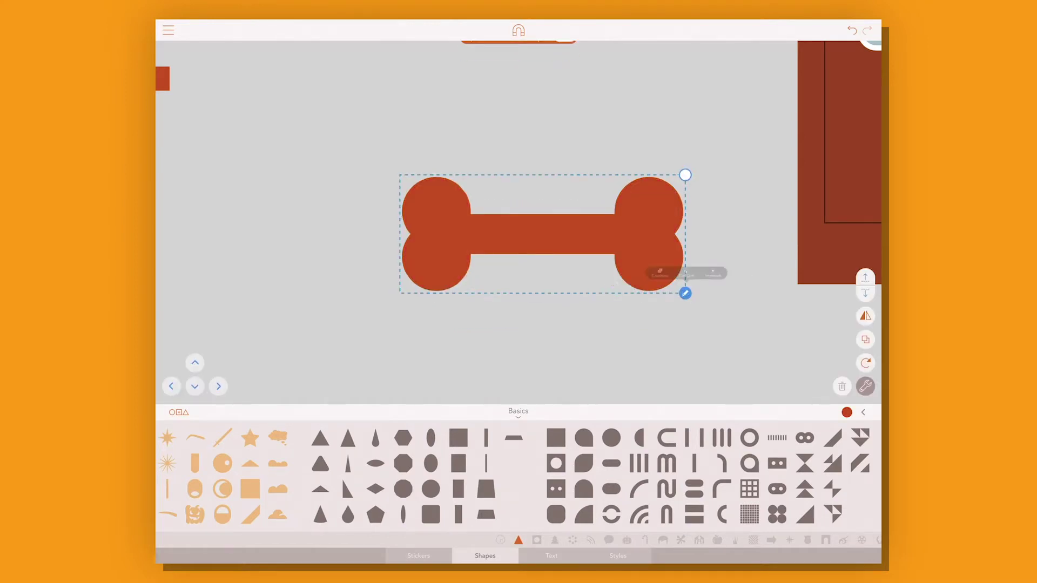
left_click(863, 413)
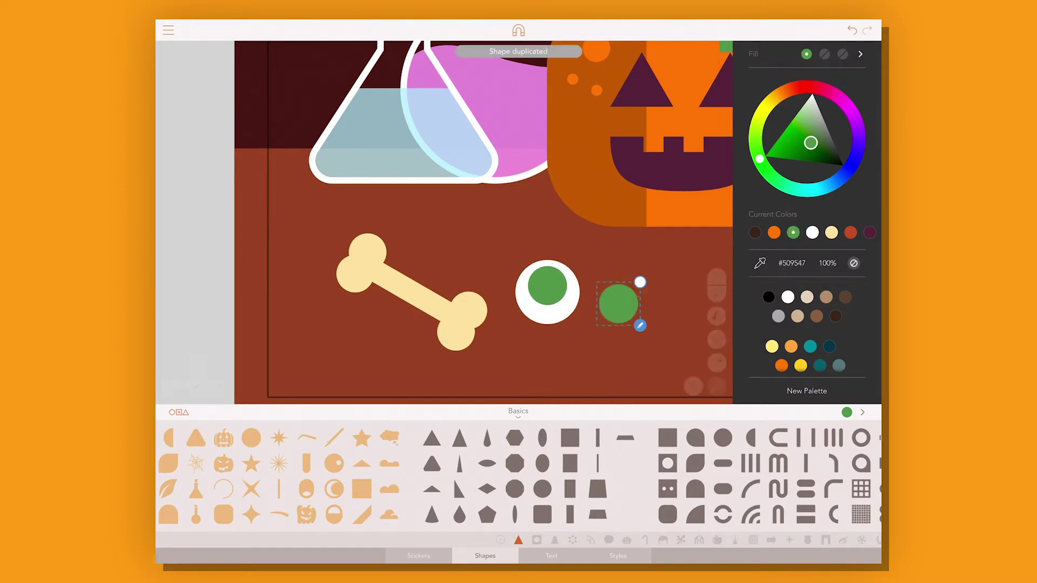
Darken the eyeball's pupil to deep brown and move the eyeball off the artboard.
left_click_drag(537, 263, 600, 319)
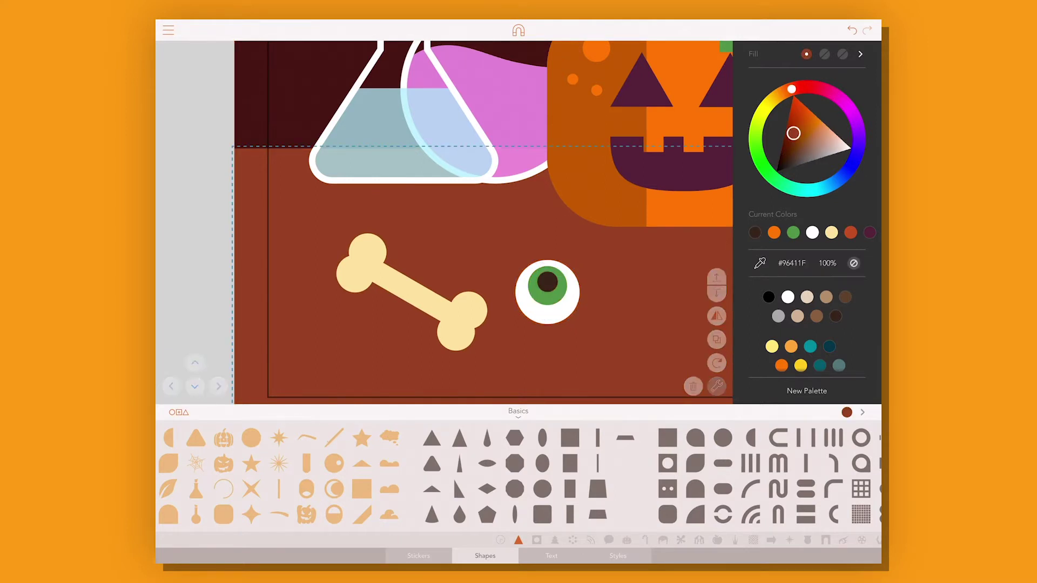
left_click_drag(527, 261, 566, 298)
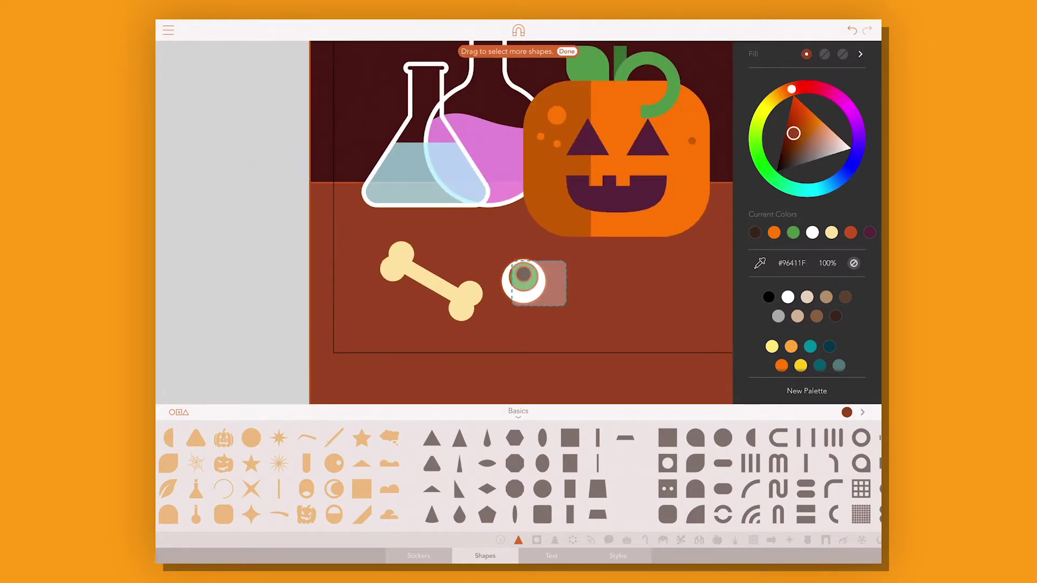
left_click(755, 232)
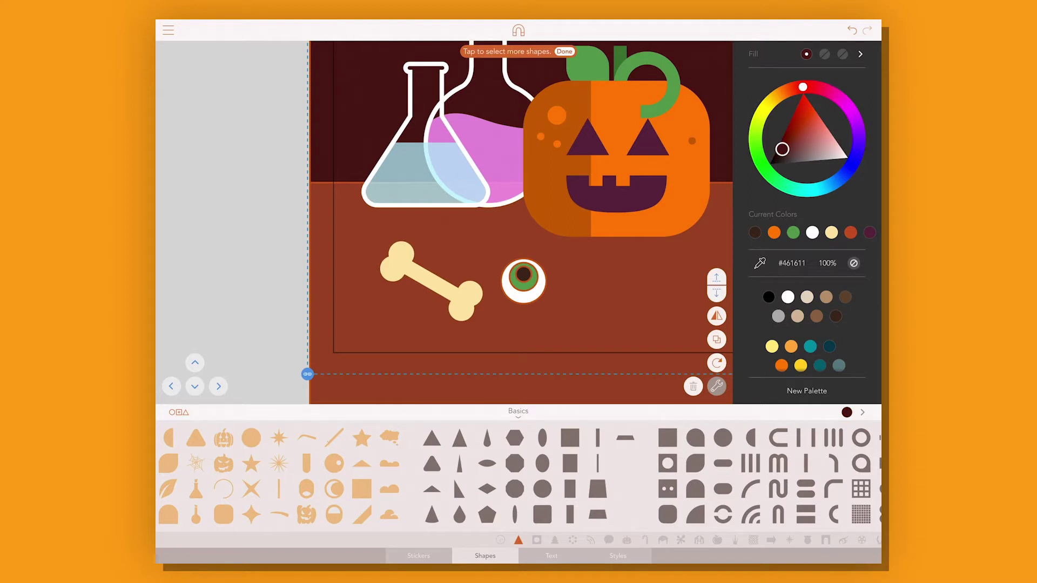
left_click(523, 296)
left_click_drag(523, 279, 387, 292)
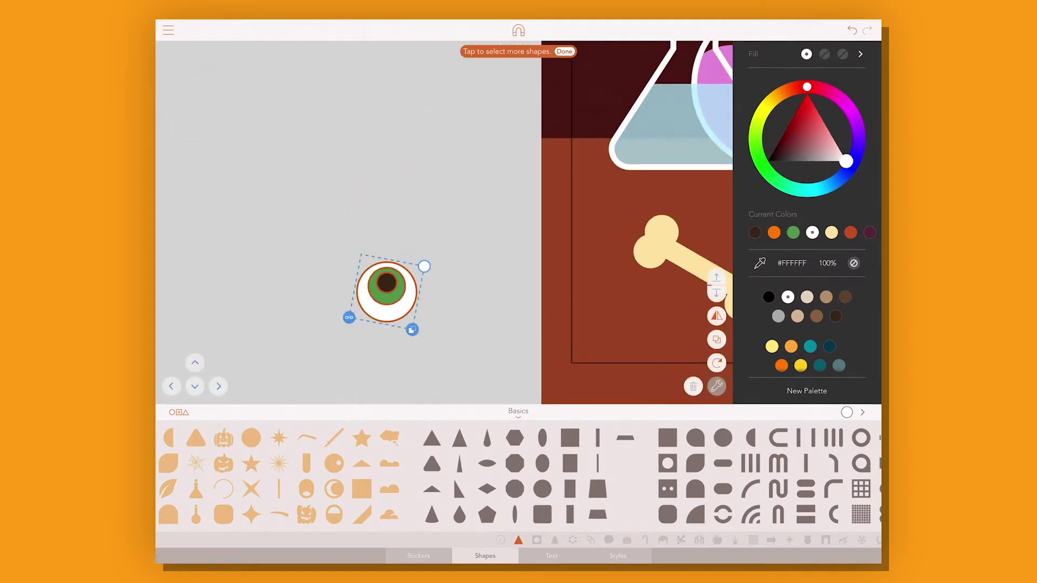
Nudge the green iris down on the white disc and group the eyeball pieces.
left_click(564, 52)
left_click(387, 284)
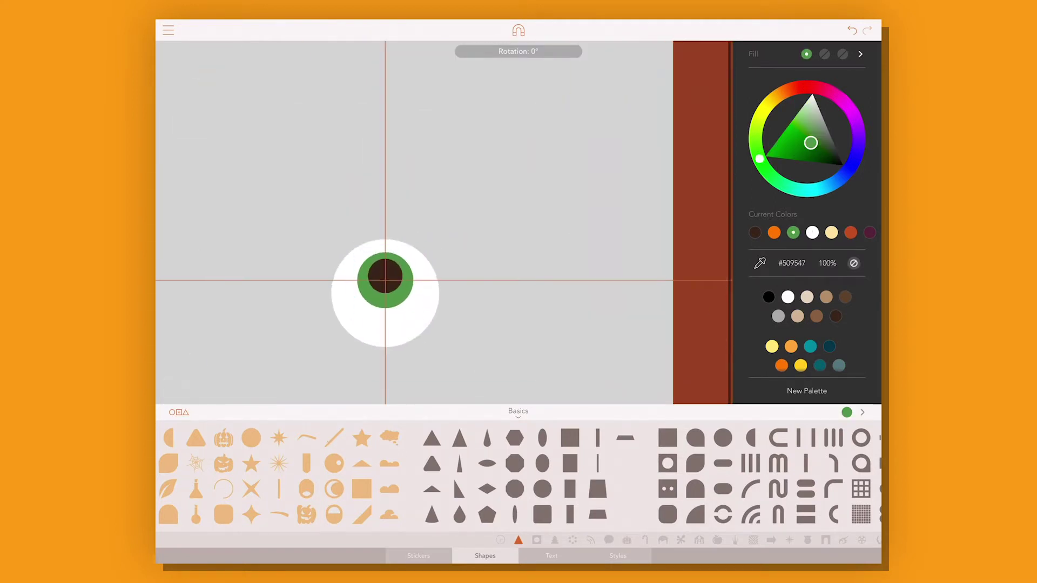
scroll(378, 246, "up", 5)
left_click_drag(378, 281, 378, 286)
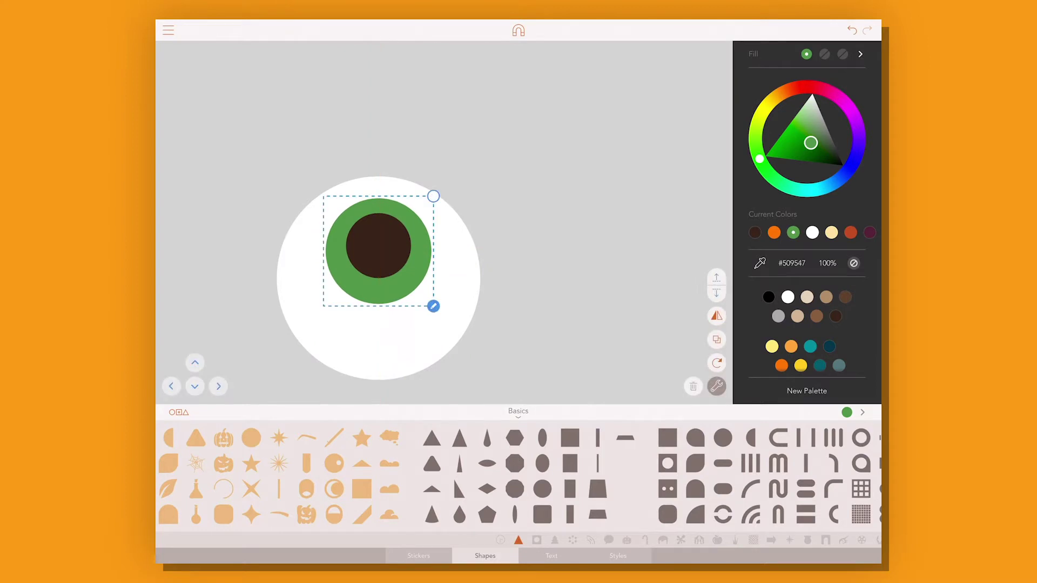
scroll(378, 278, "down", 5)
left_click(422, 311)
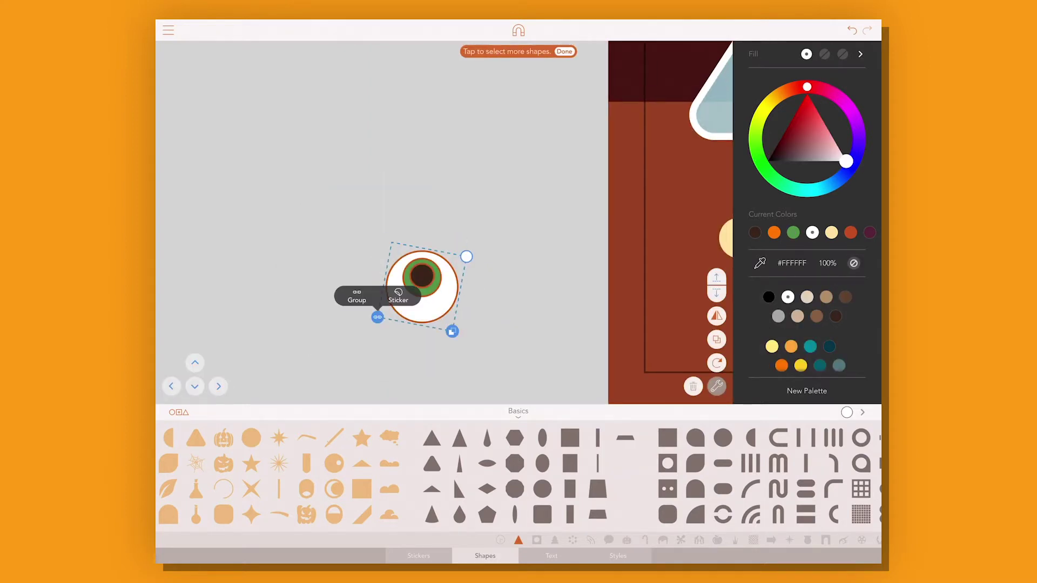
left_click(357, 296)
Move the grouped eyeball up into the pink flask, then into the skull's eye socket.
scroll(443, 222, "down", 3)
scroll(443, 222, "up", 3)
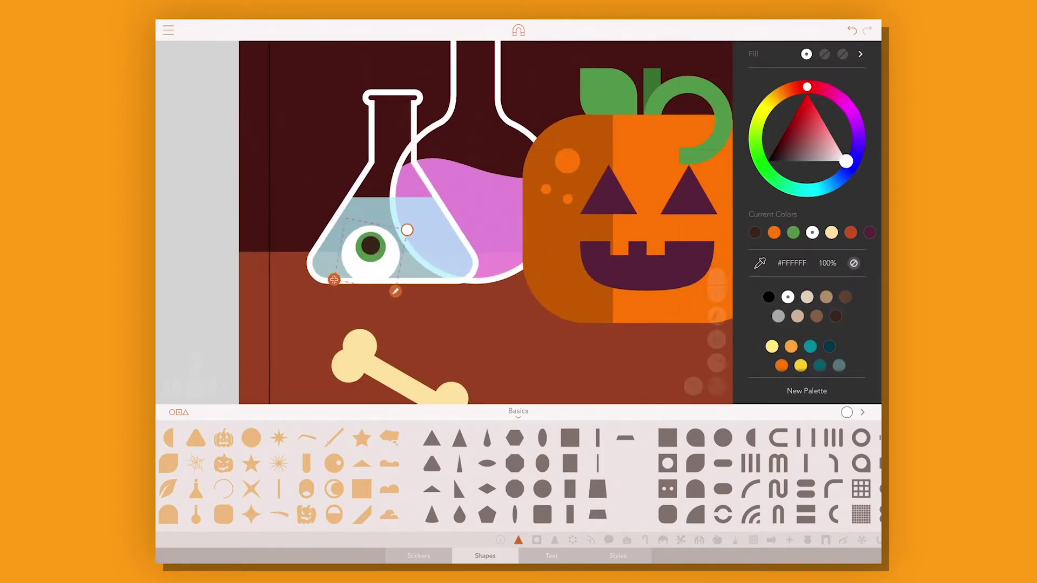
left_click(468, 162)
left_click_drag(469, 162, 475, 158)
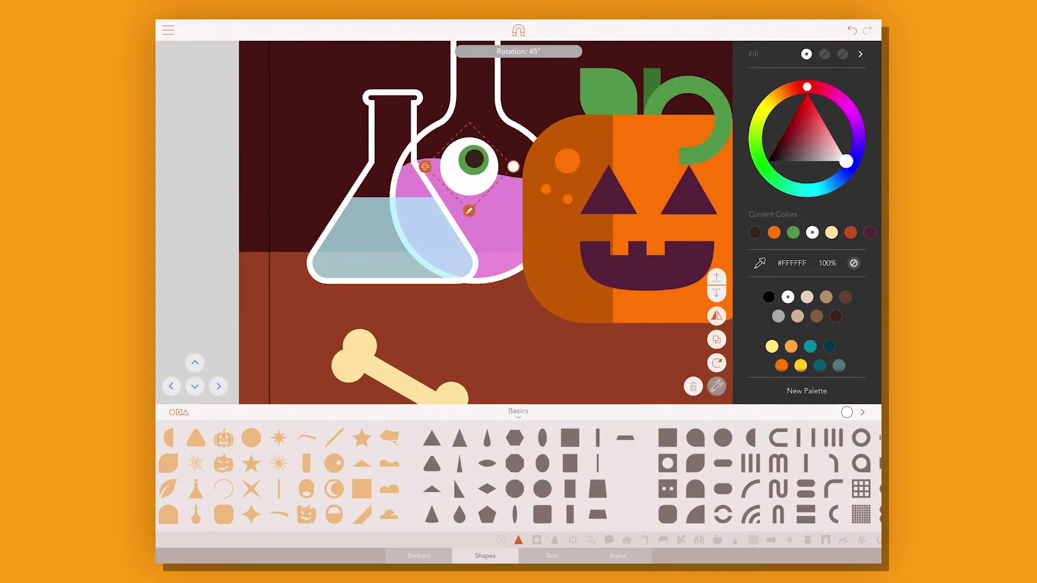
scroll(486, 222, "down", 3)
scroll(486, 221, "down", 2)
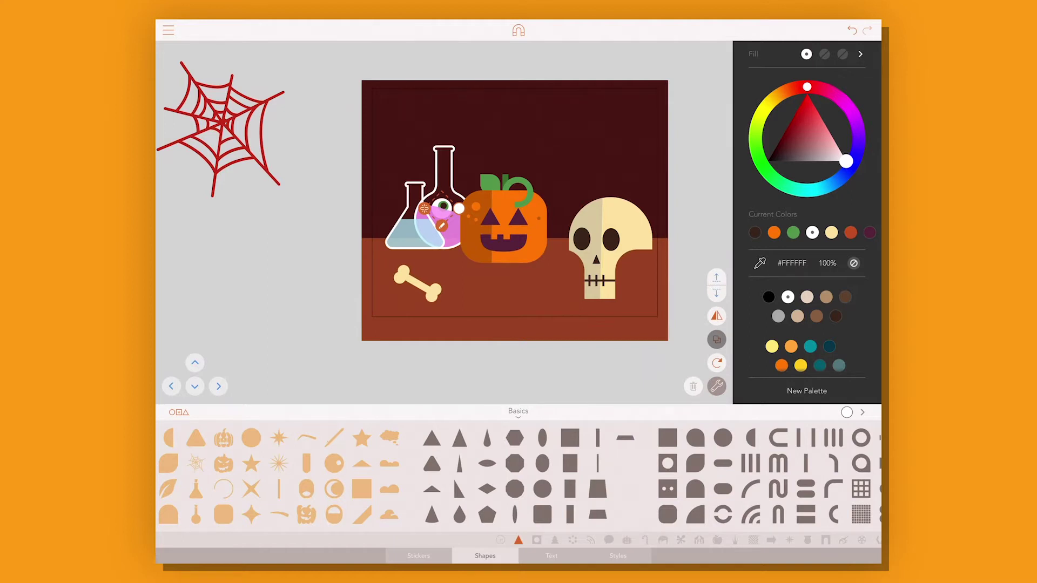
left_click_drag(443, 207, 612, 239)
Move the eyeball down to the skull's teeth, then select the small dark red triangle.
scroll(664, 240, "up", 3)
mouse_move(548, 236)
left_mouse_down()
mouse_move(553, 310)
mouse_move(553, 294)
left_mouse_up()
left_click(554, 294)
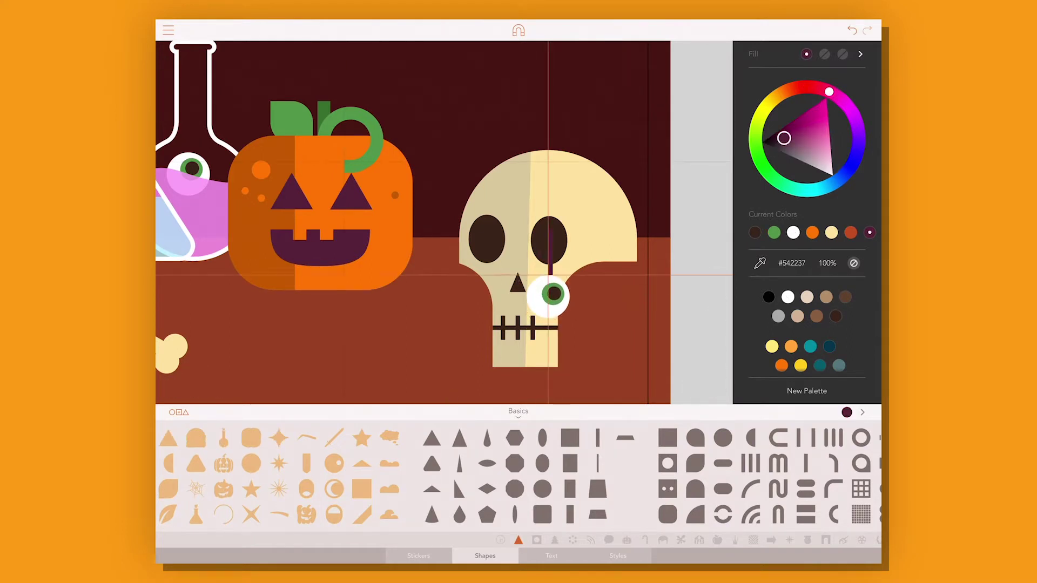
scroll(807, 243, "down", 3)
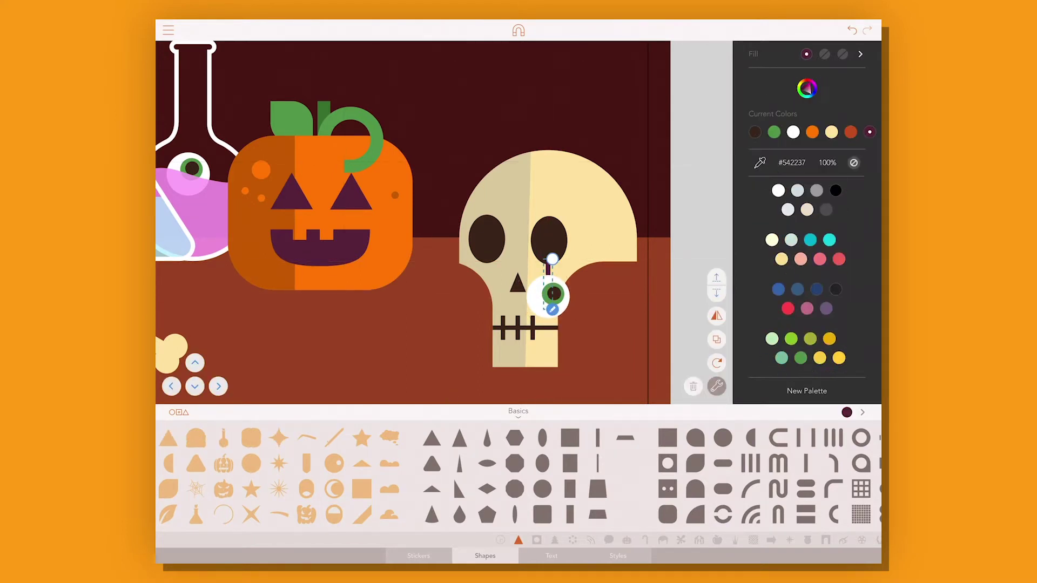
scroll(413, 222, "down", 5)
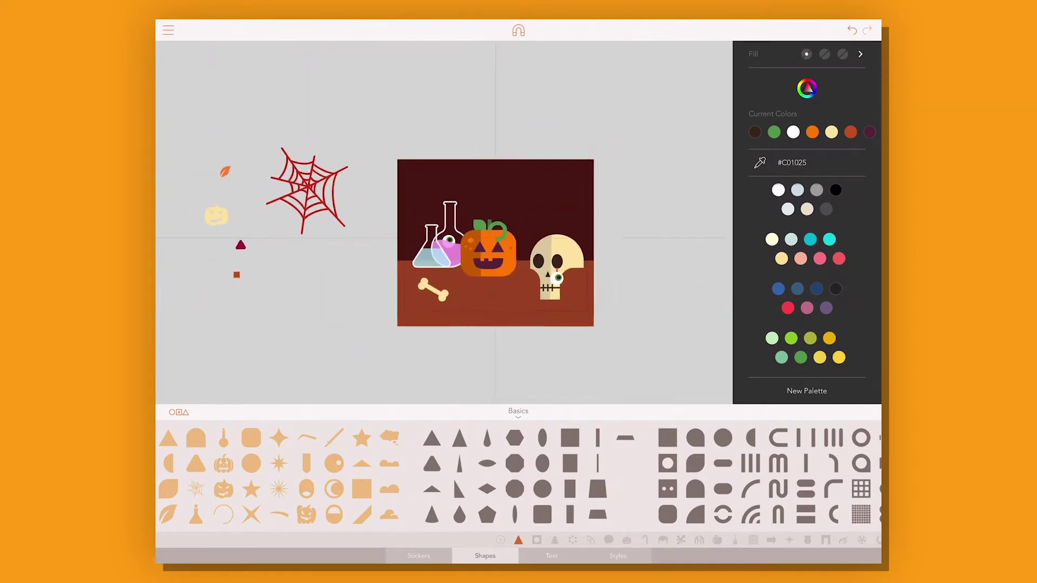
left_click(359, 331)
scroll(358, 350, "up", 5)
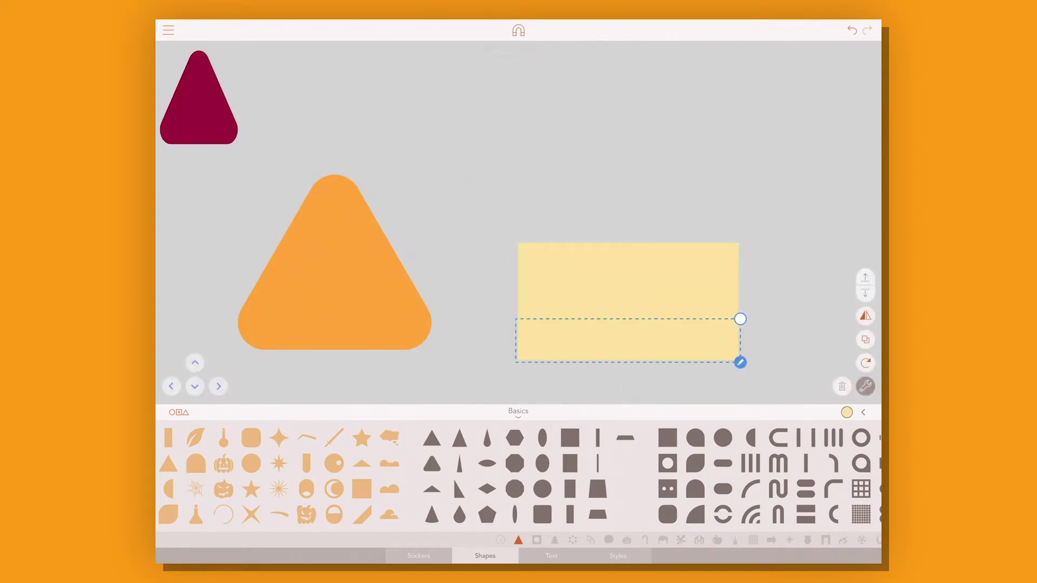
Merge the yellow bars into one rectangle and place a copy in front of the orange triangle.
left_click_drag(640, 252, 772, 356)
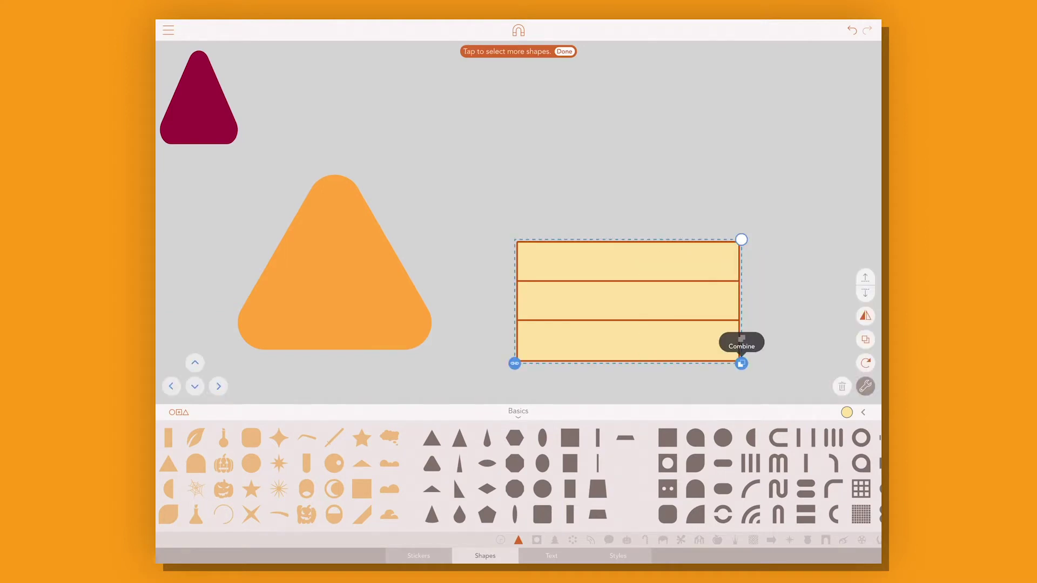
left_click(741, 364)
left_click(865, 339)
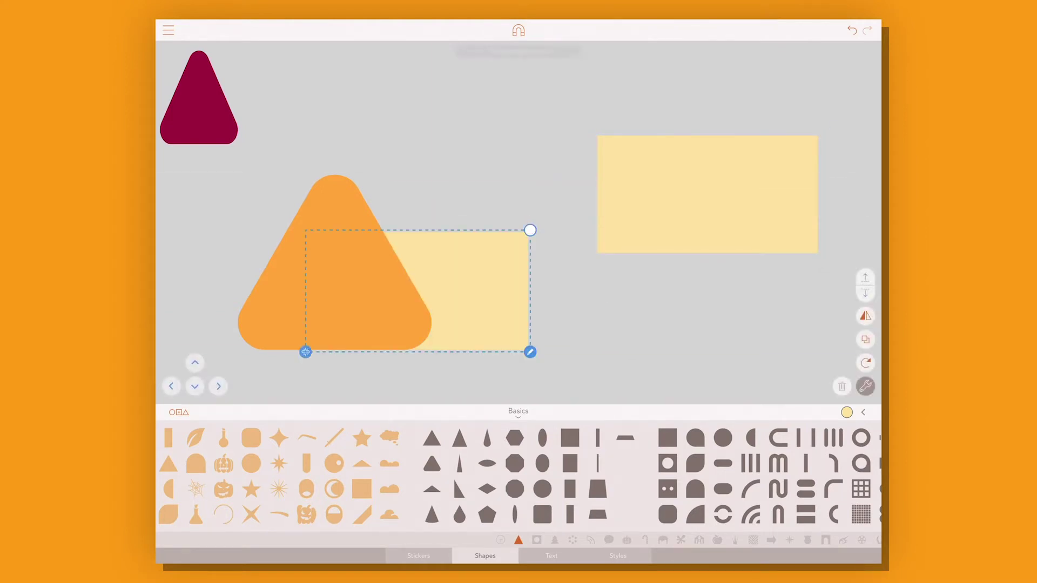
left_click_drag(530, 232, 638, 173)
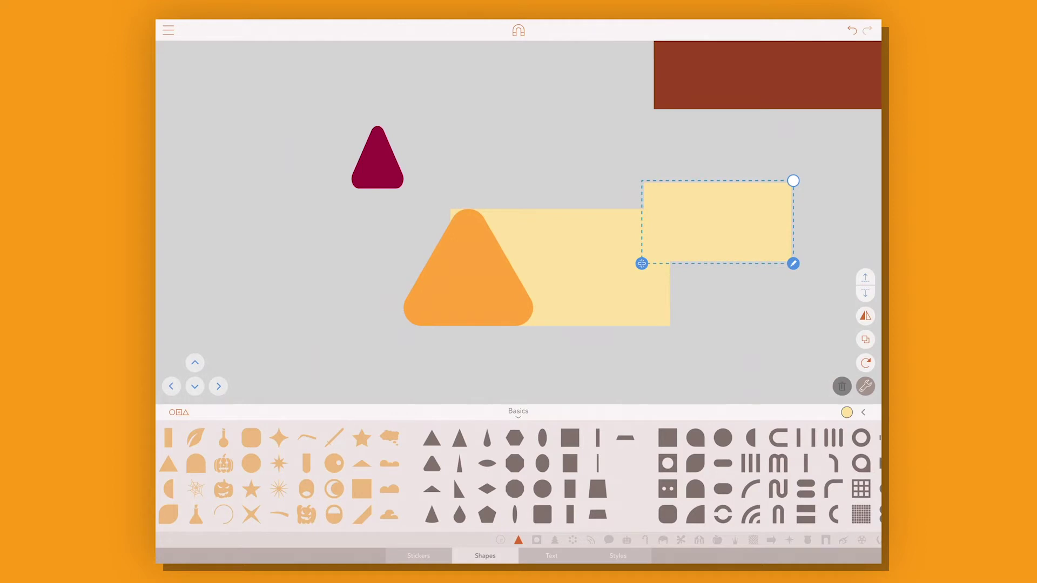
left_click_drag(717, 222, 468, 267)
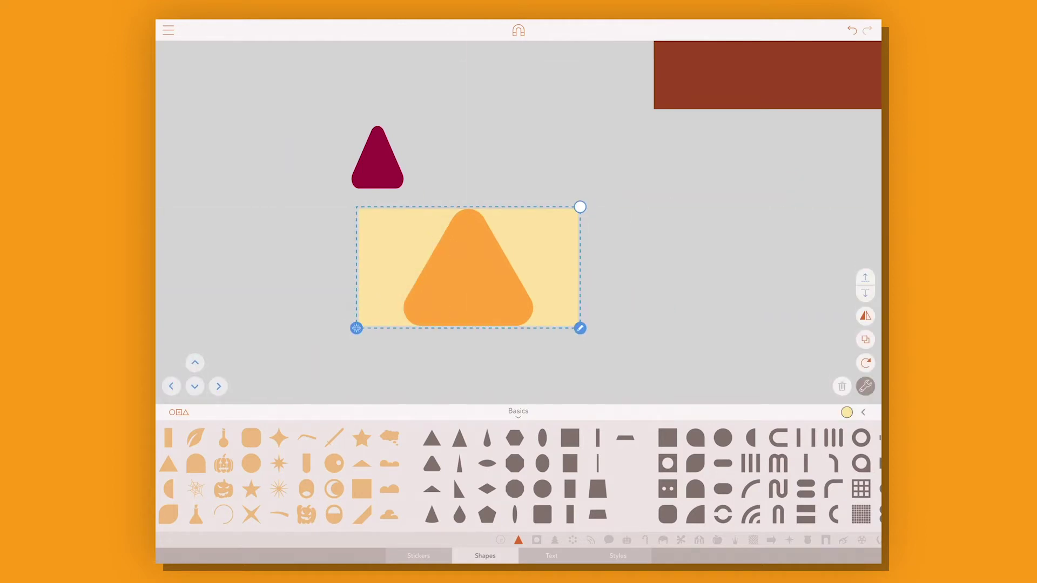
left_click(865, 277)
Split the yellow rectangle over the triangle into stripes and lower the middle stripe.
left_click(356, 328)
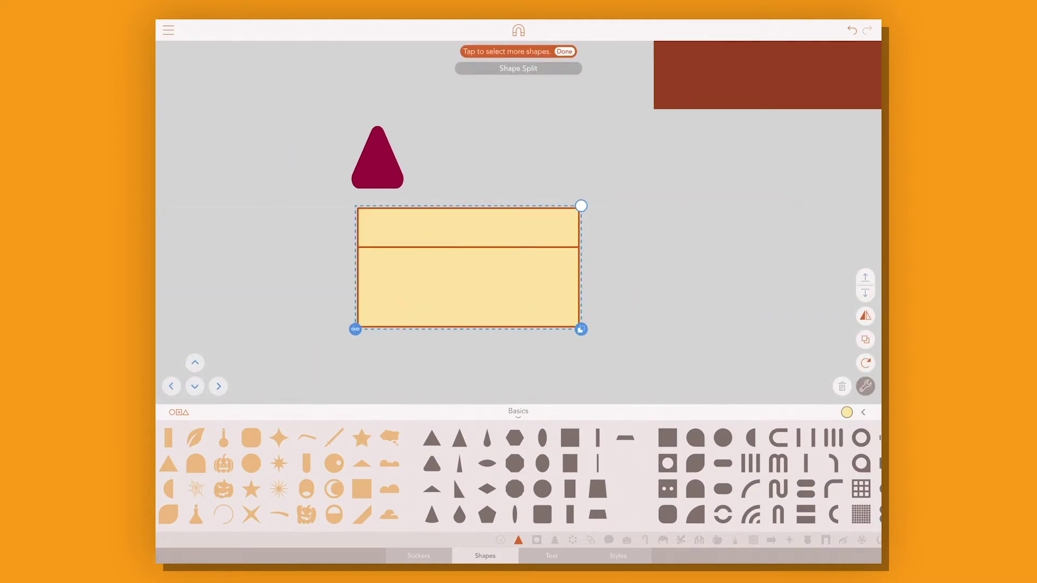
left_click(564, 51)
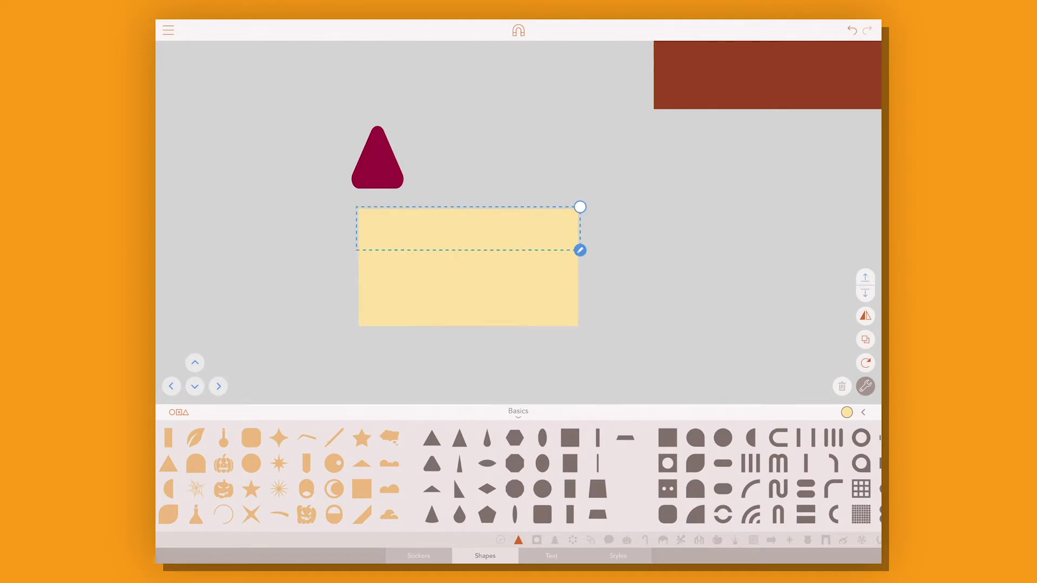
left_click(356, 328)
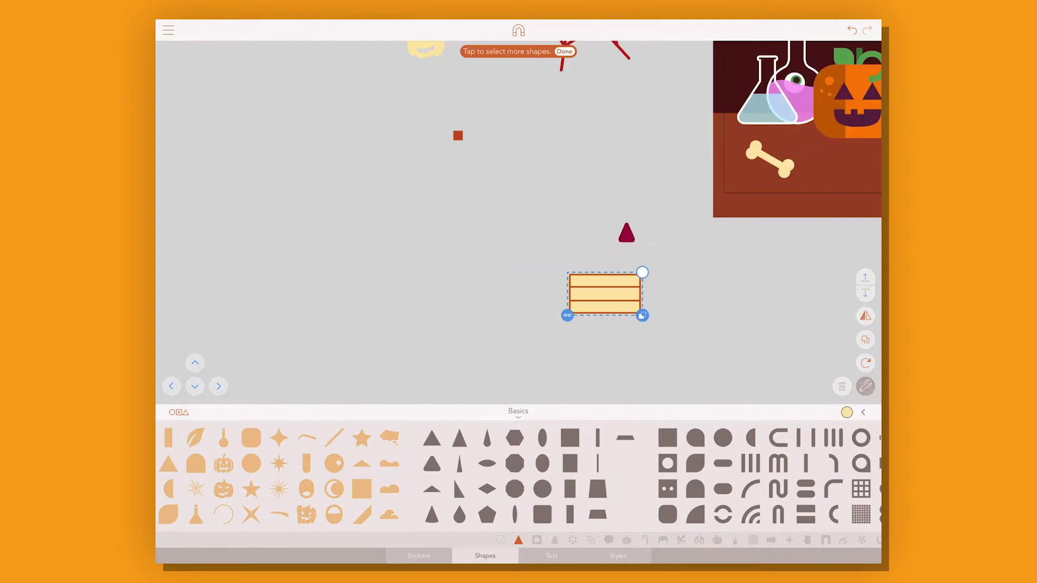
left_click_drag(605, 294, 527, 294)
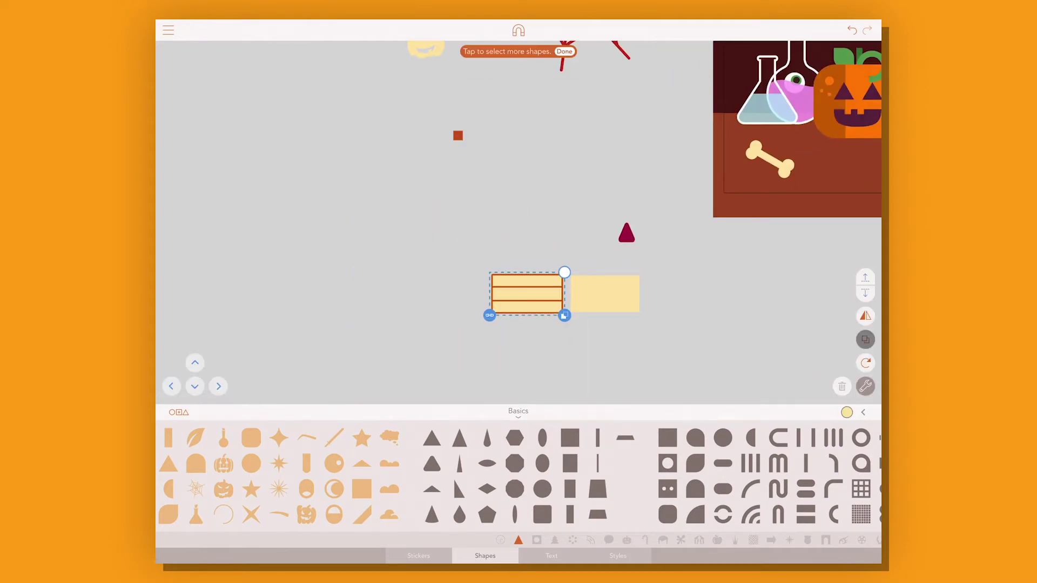
left_click(564, 51)
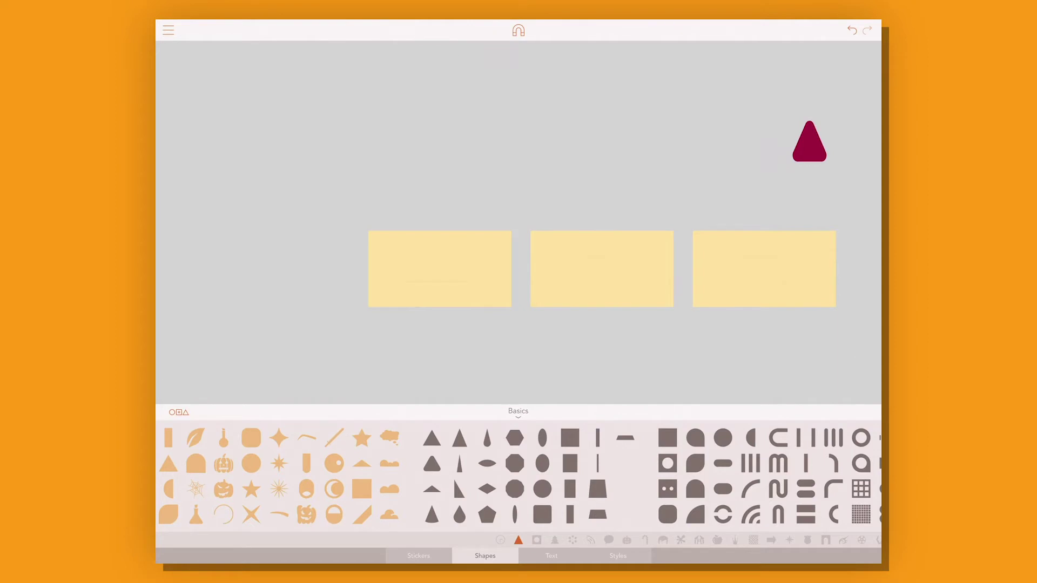
left_click_drag(439, 269, 440, 294)
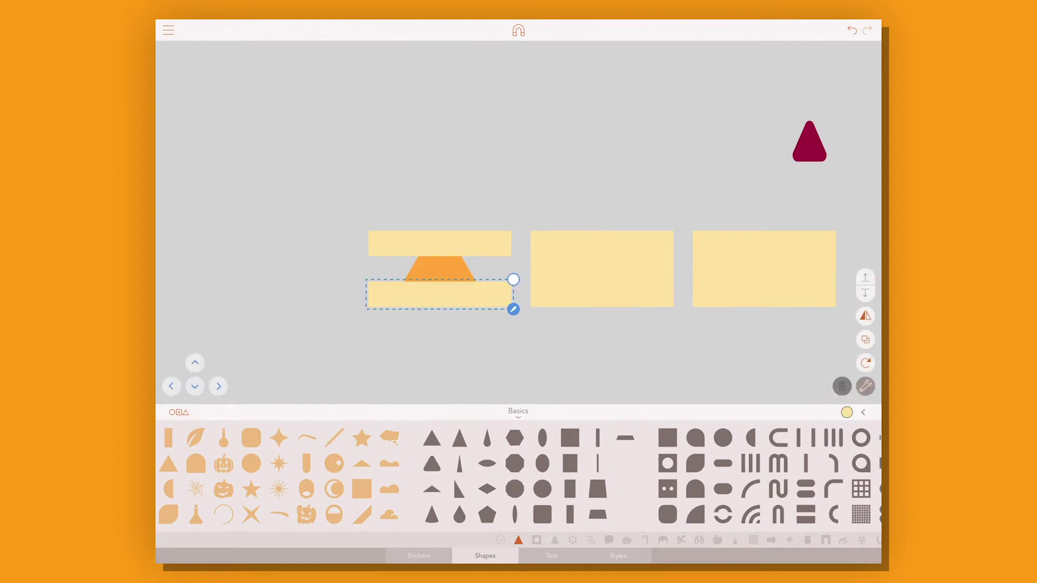
Delete the unneeded stripes and cut the remaining stripes out of the middle trapezoid.
key("Delete")
left_click(842, 387)
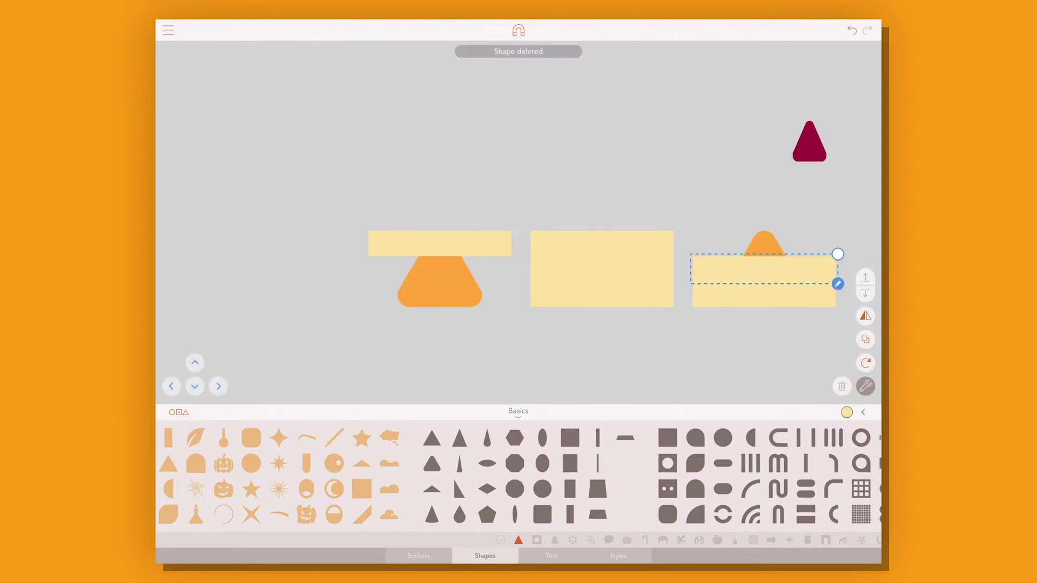
key("Delete")
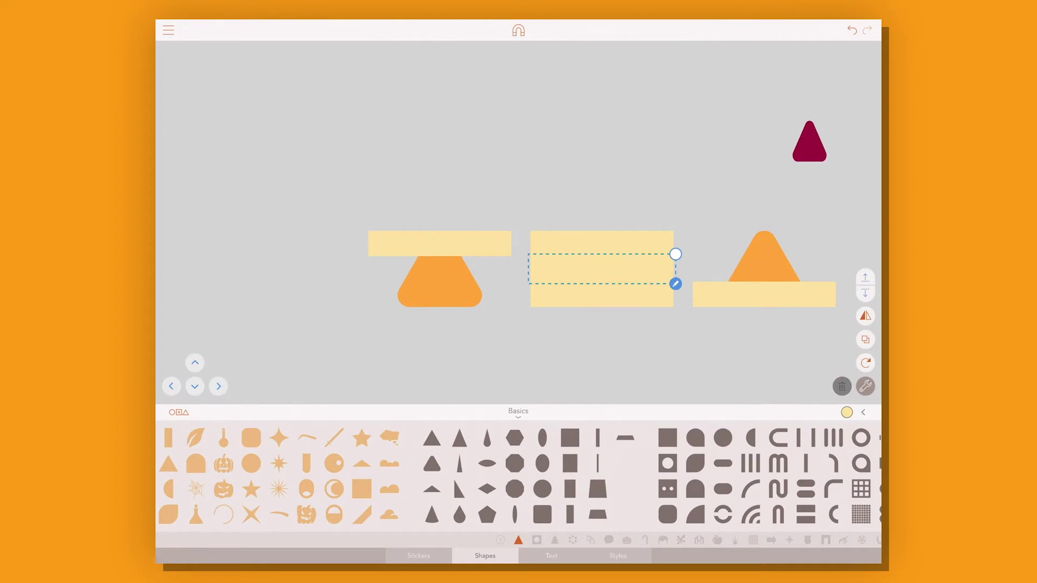
key("Delete")
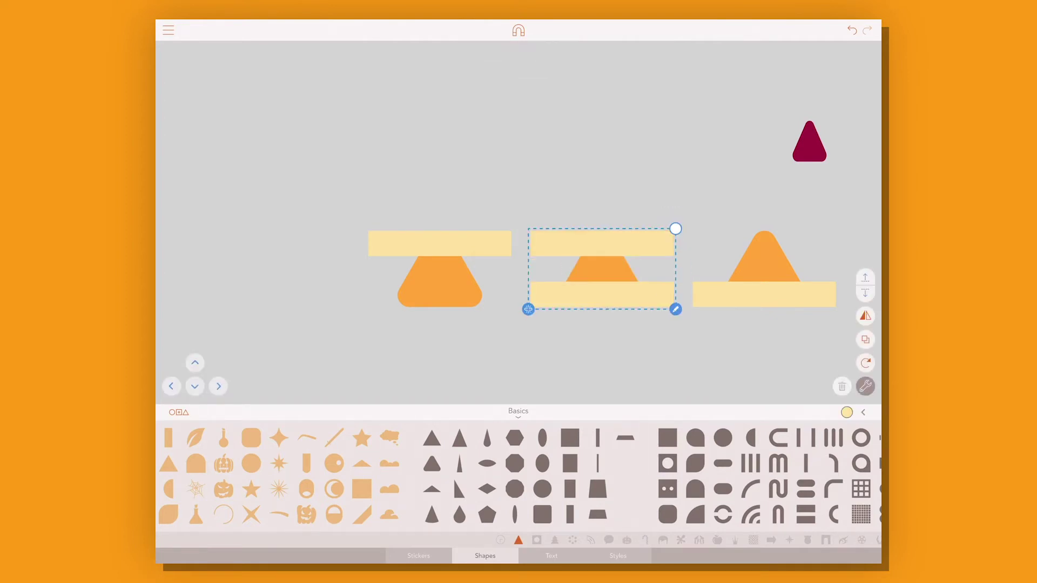
left_click_drag(598, 225, 648, 309)
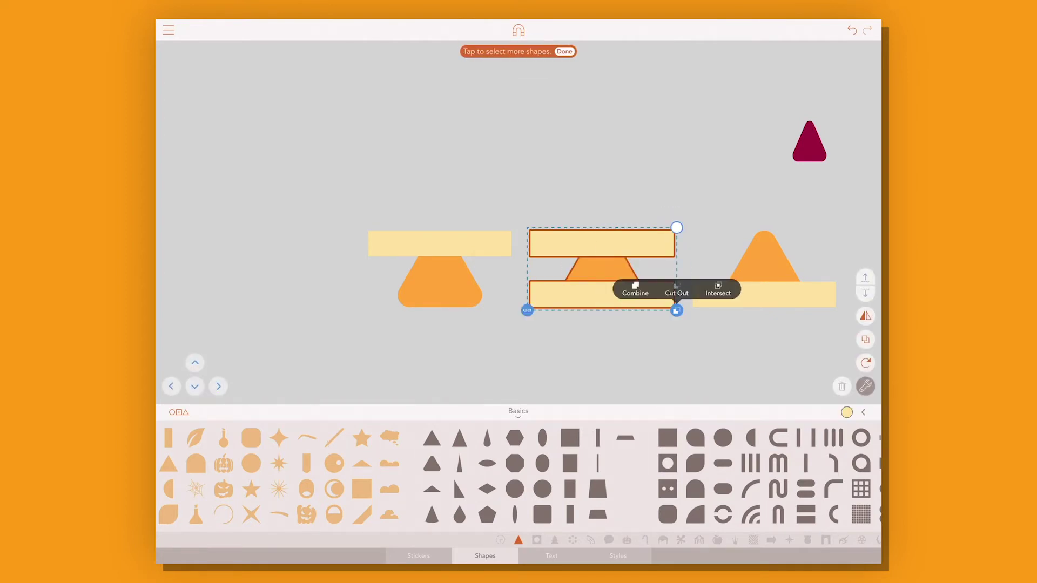
left_click(676, 290)
Cut the left shape into a candy-corn tip and combine the right shapes into a base bar.
left_click_drag(452, 244, 506, 288)
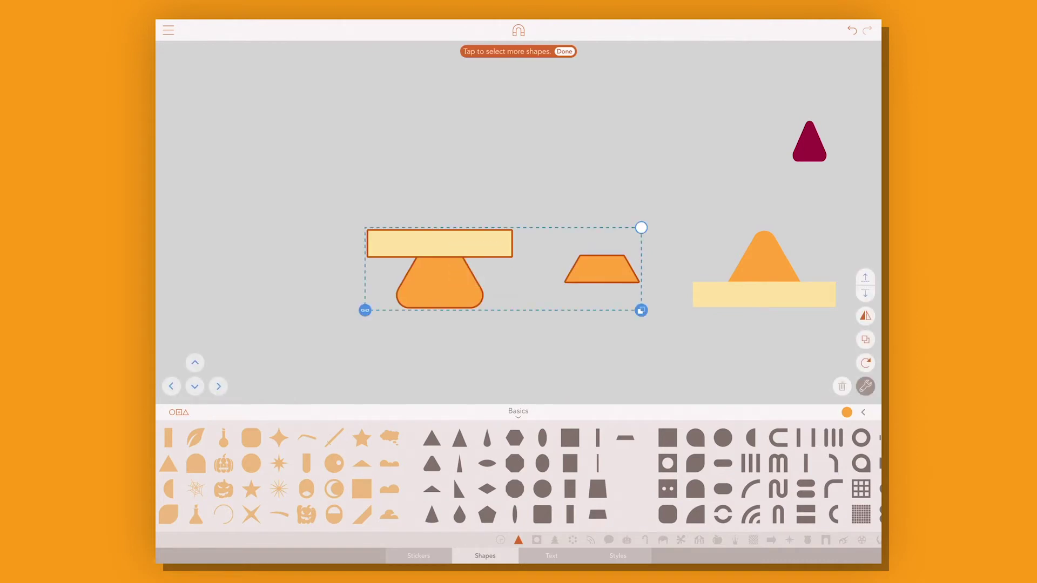
left_click(514, 311)
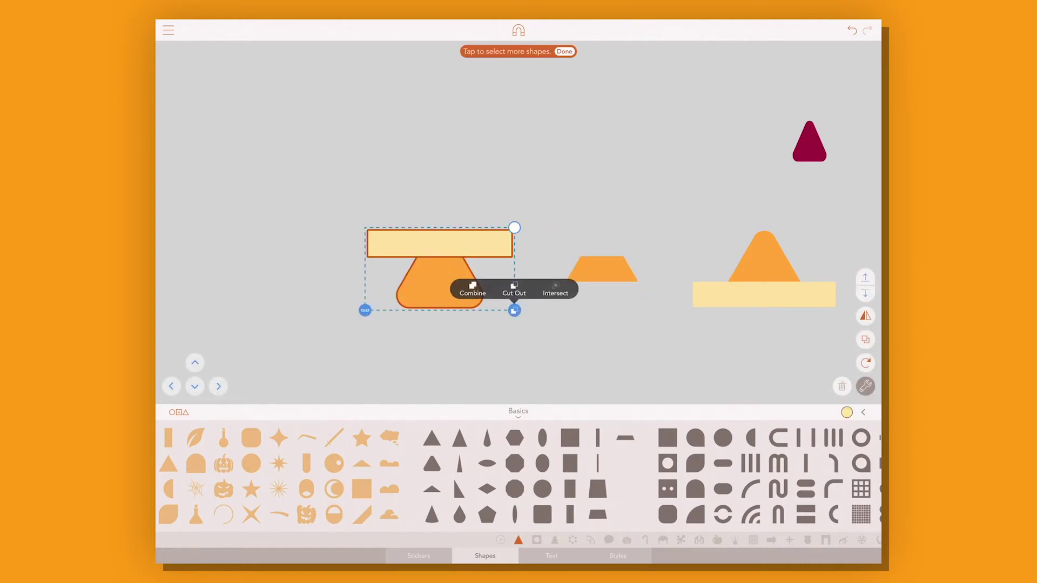
left_click(515, 290)
left_click(764, 295)
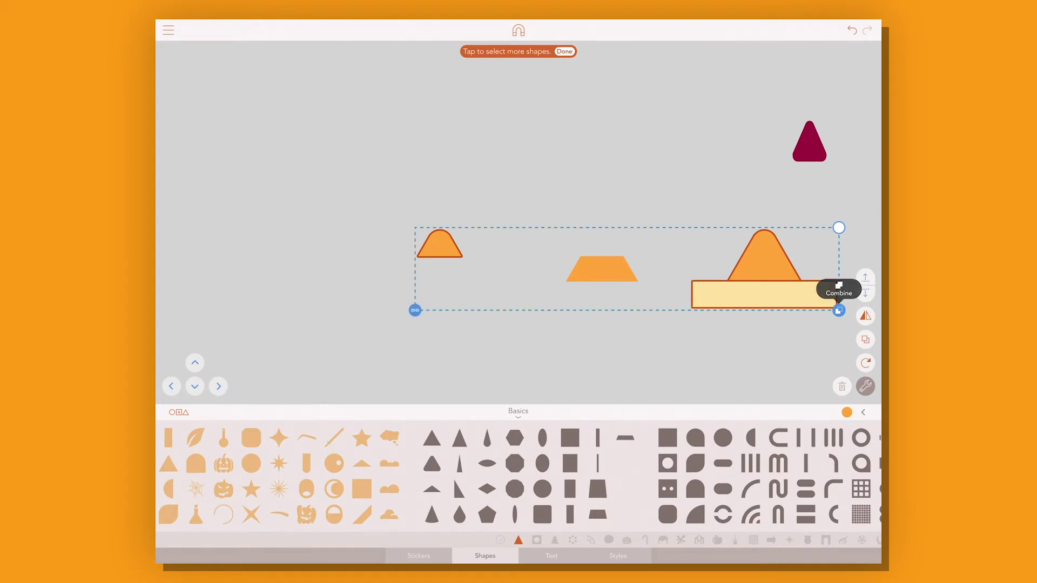
scroll(594, 270, "right", 3)
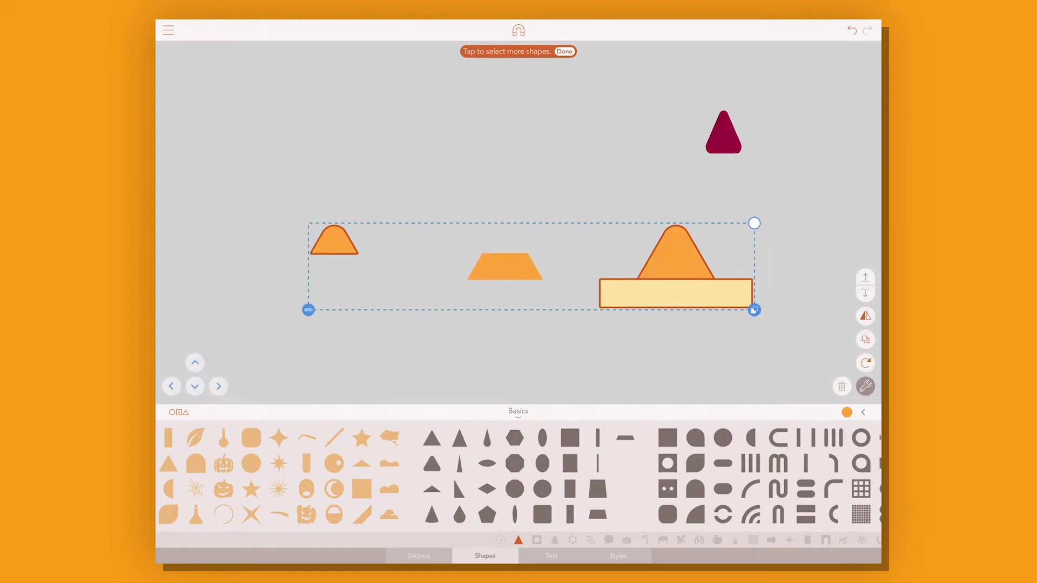
left_click(754, 310)
left_click(752, 290)
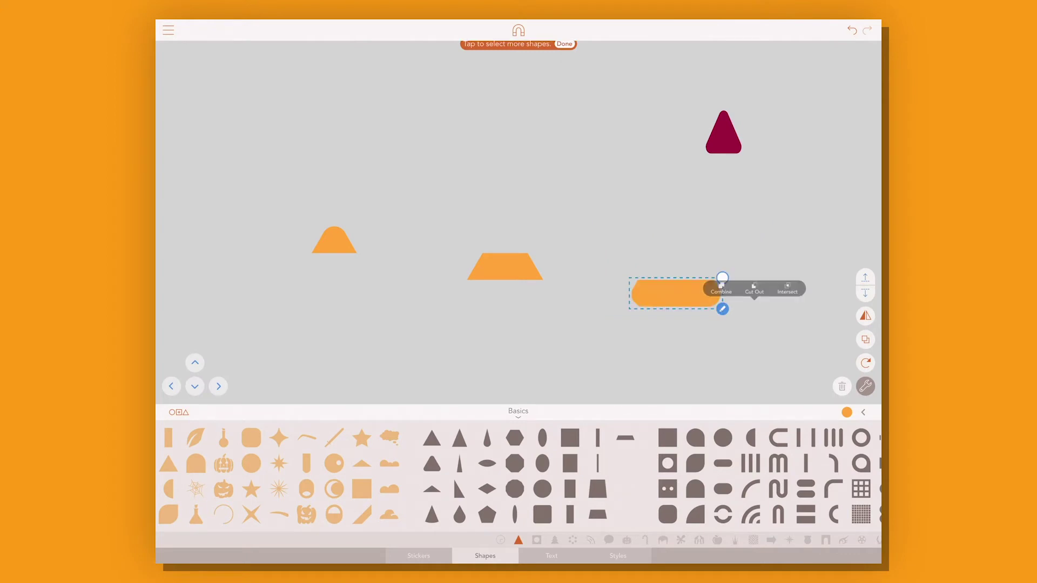
left_click_drag(689, 293, 538, 293)
Recolour the pieces: darker orange base bar, dark orange trapezoid, and a new tip colour.
left_click(618, 556)
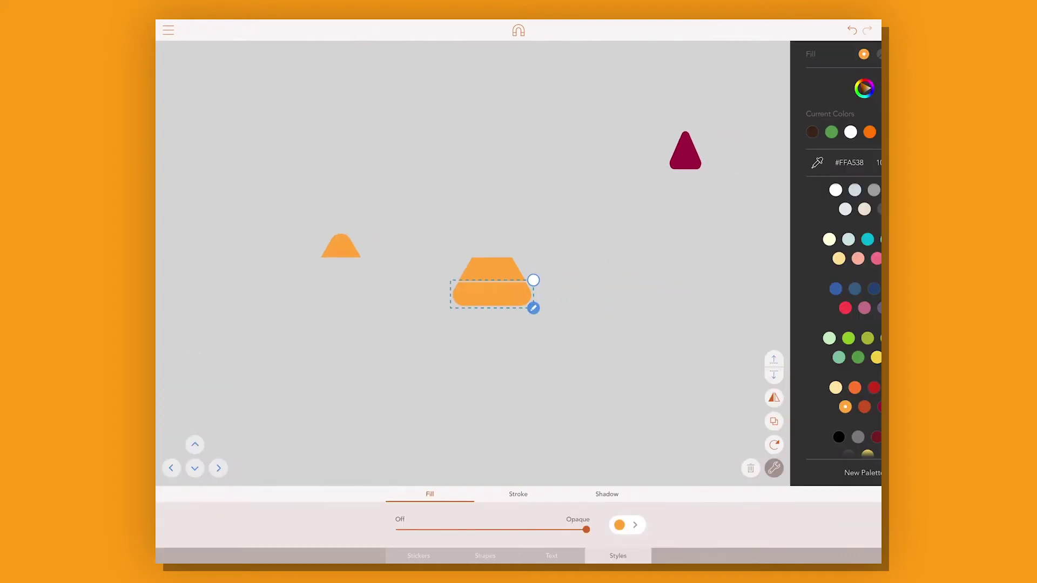
left_click(798, 387)
left_click(463, 268)
left_click(807, 407)
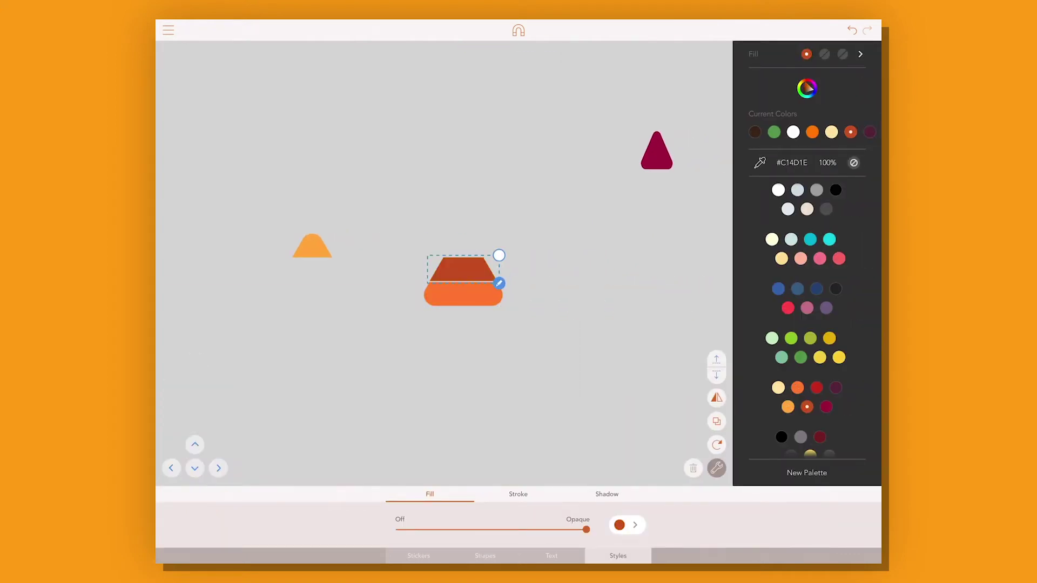
left_click(312, 246)
left_click(807, 88)
left_click(784, 160)
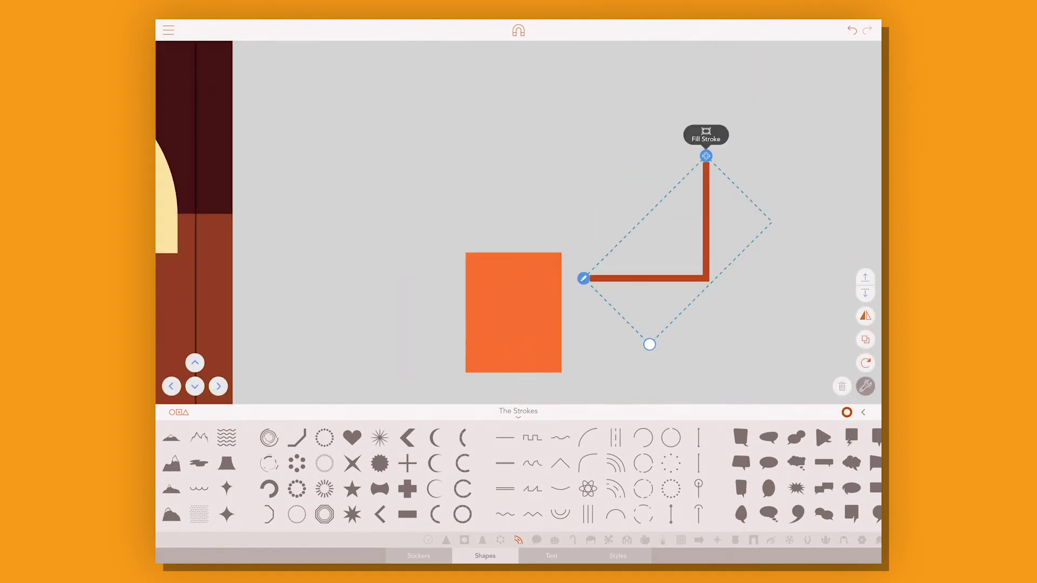
Attach the red L stroke to the square's top-right corner and duplicate it into a U shape.
left_click_drag(648, 278, 696, 224)
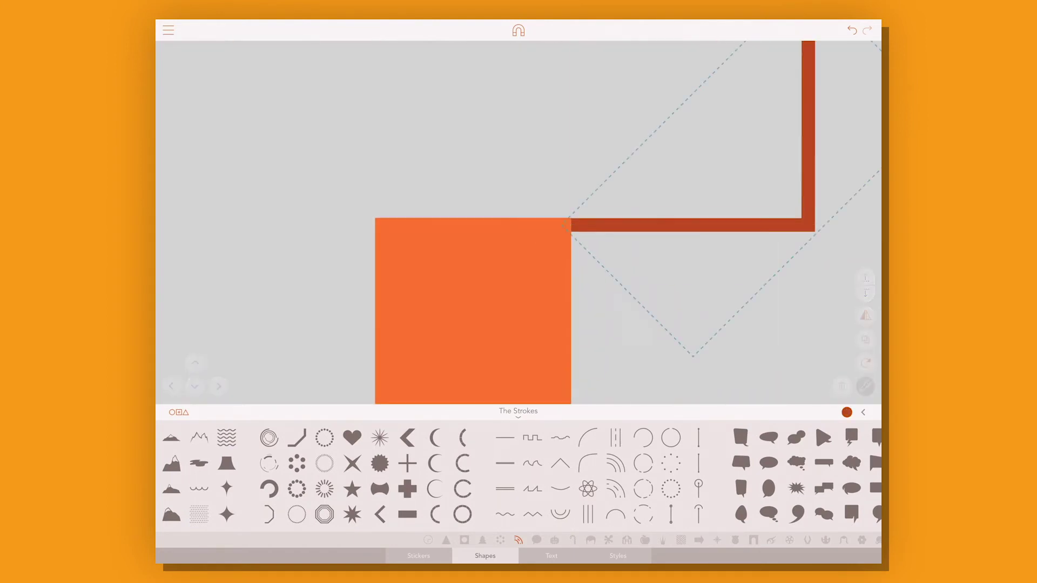
left_click(866, 339)
left_click_drag(681, 264, 568, 217)
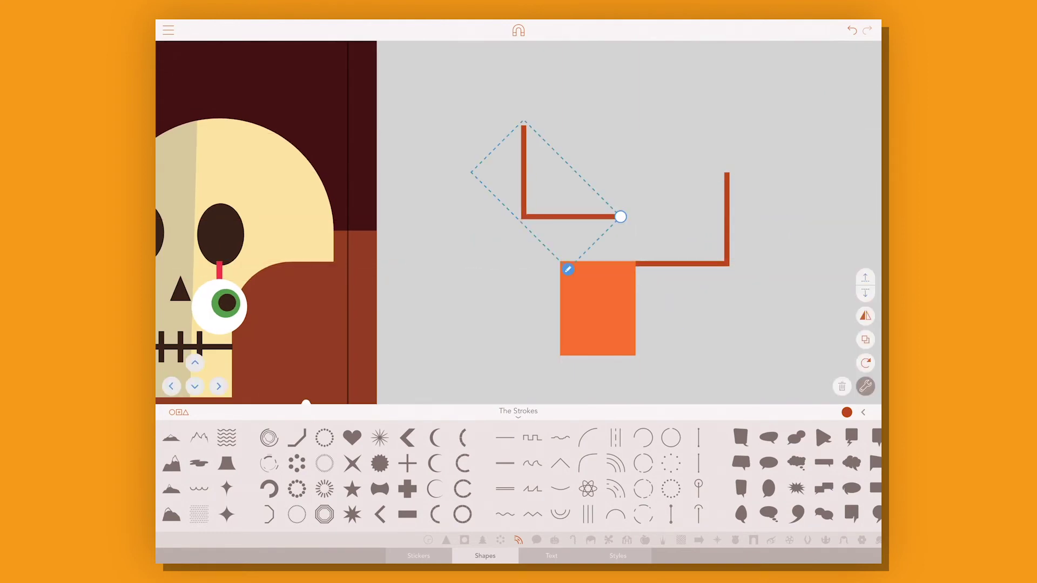
left_click_drag(703, 263, 682, 216)
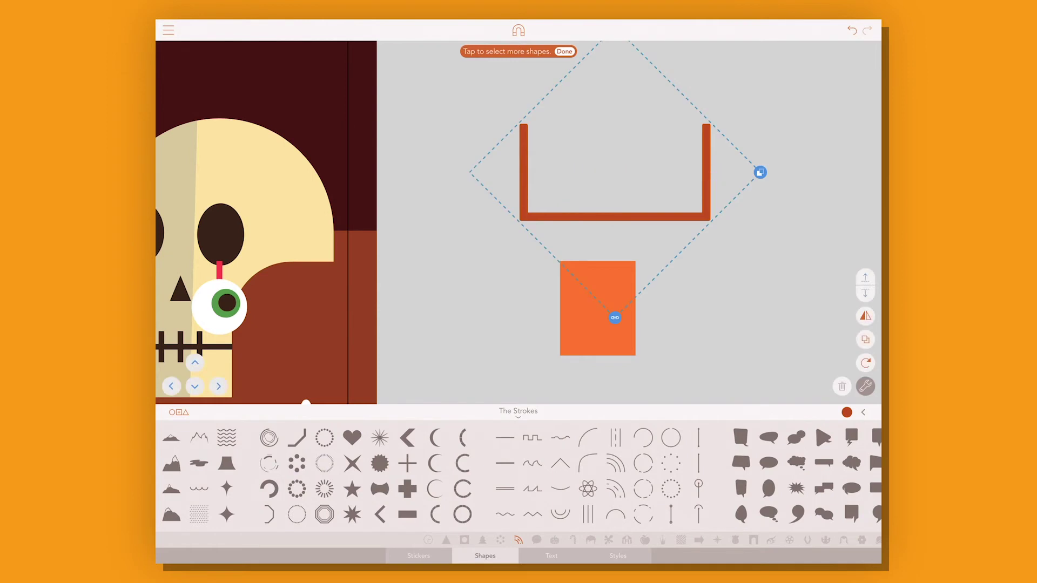
scroll(629, 222, "down", 5)
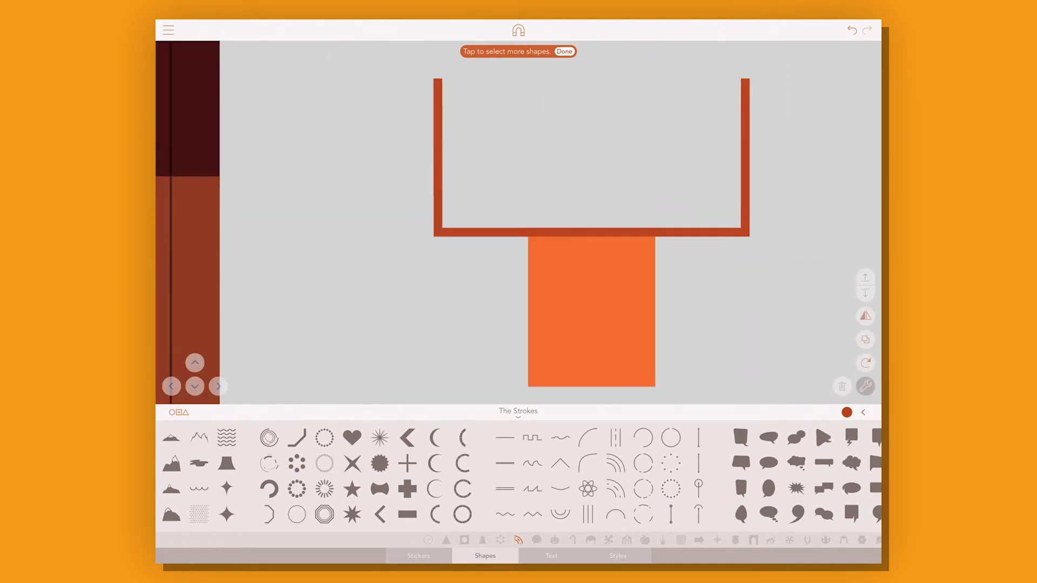
left_click(564, 52)
Rotate one stroke and bend its points into a '<' angle, undoing an accidental move.
left_click(674, 227)
scroll(629, 227, "up", 3)
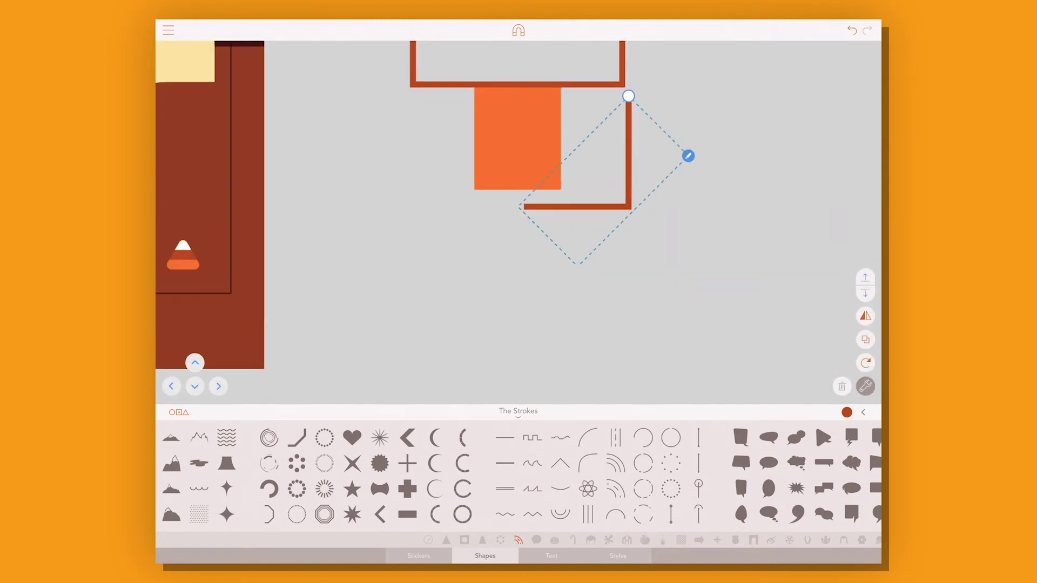
left_click_drag(627, 97, 637, 254)
scroll(519, 216, "up", 2)
scroll(519, 216, "down", 3)
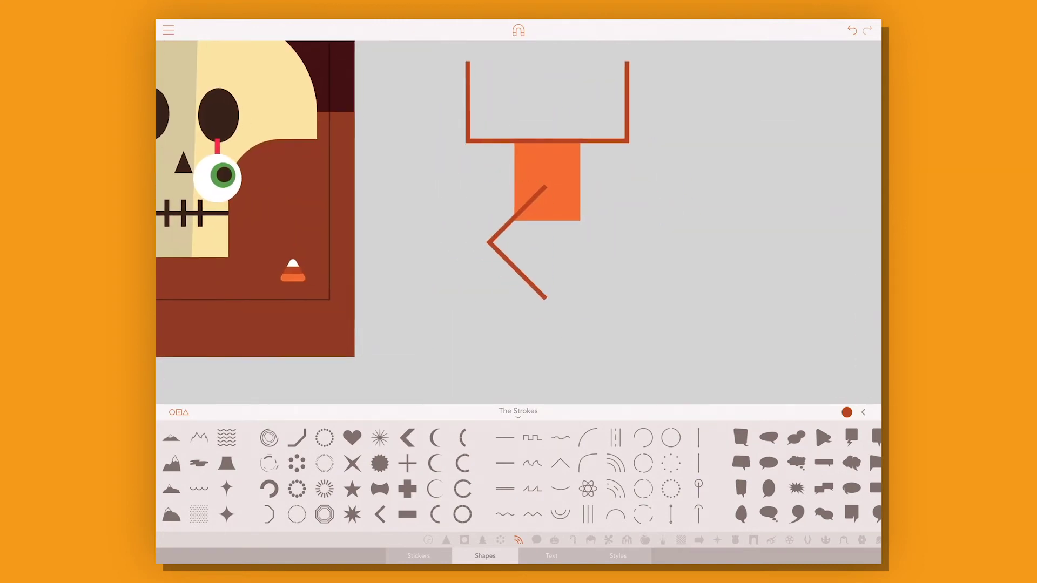
left_click(485, 316)
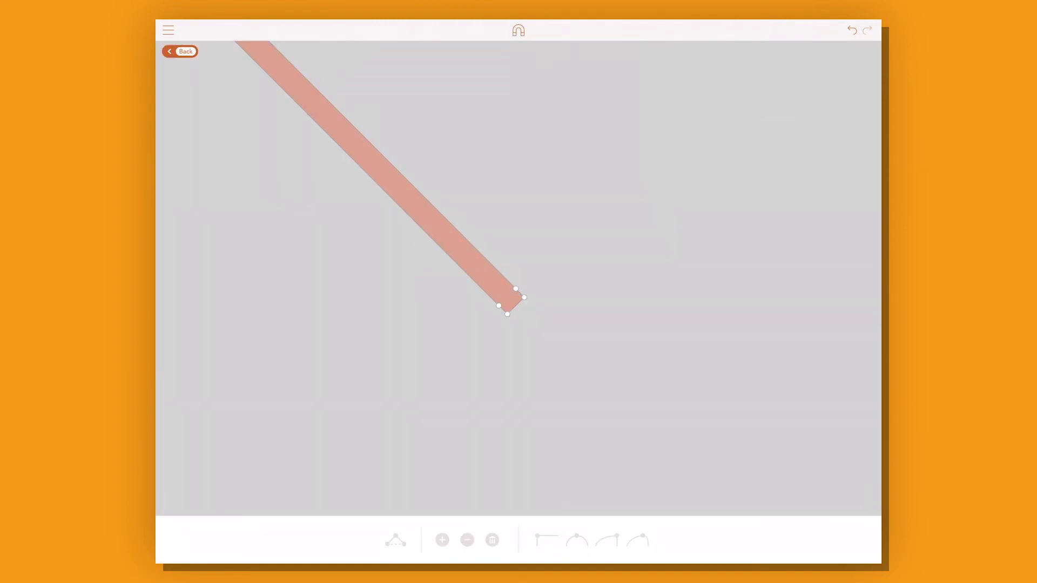
left_click(510, 301)
mouse_move(510, 300)
left_mouse_down()
mouse_move(487, 346)
mouse_move(595, 290)
left_mouse_up()
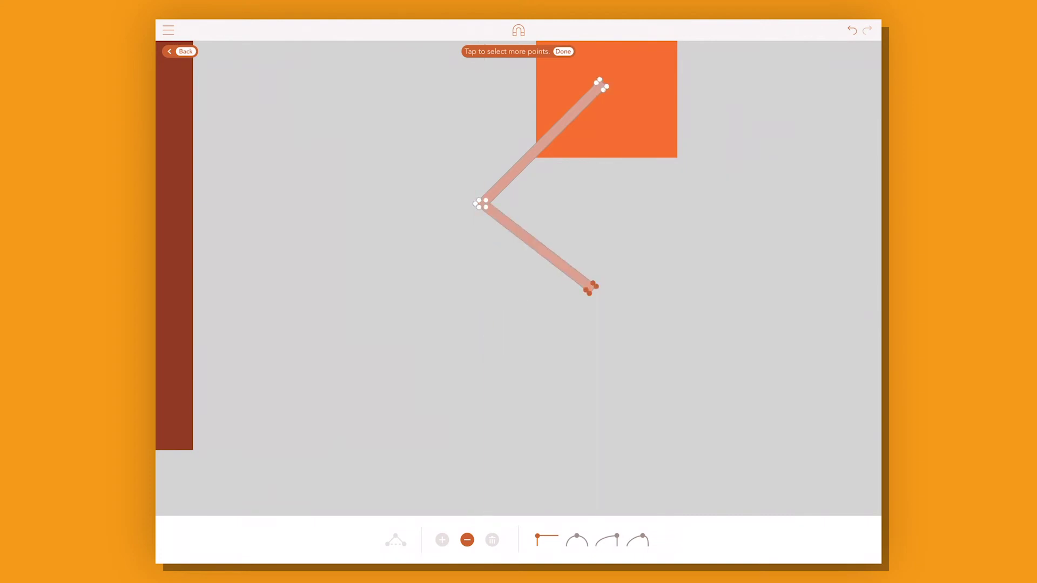
left_click(563, 52)
key("ctrl+z")
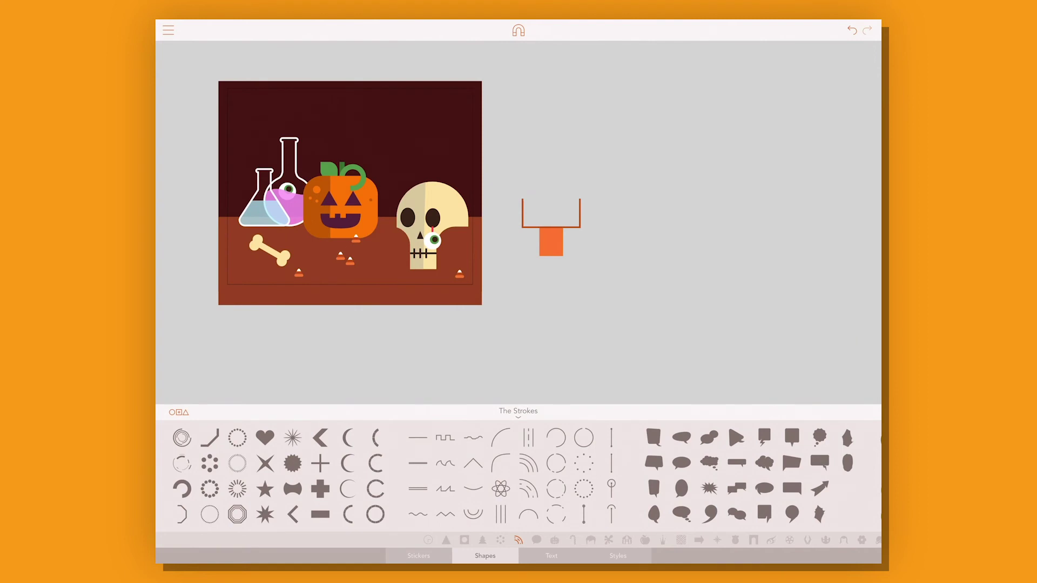
Rotate the stroke -45° and reshape it into a leg under the orange body.
left_click_drag(604, 229, 553, 185)
left_click_drag(530, 269, 475, 322)
left_click(556, 298)
left_click_drag(551, 298, 535, 247)
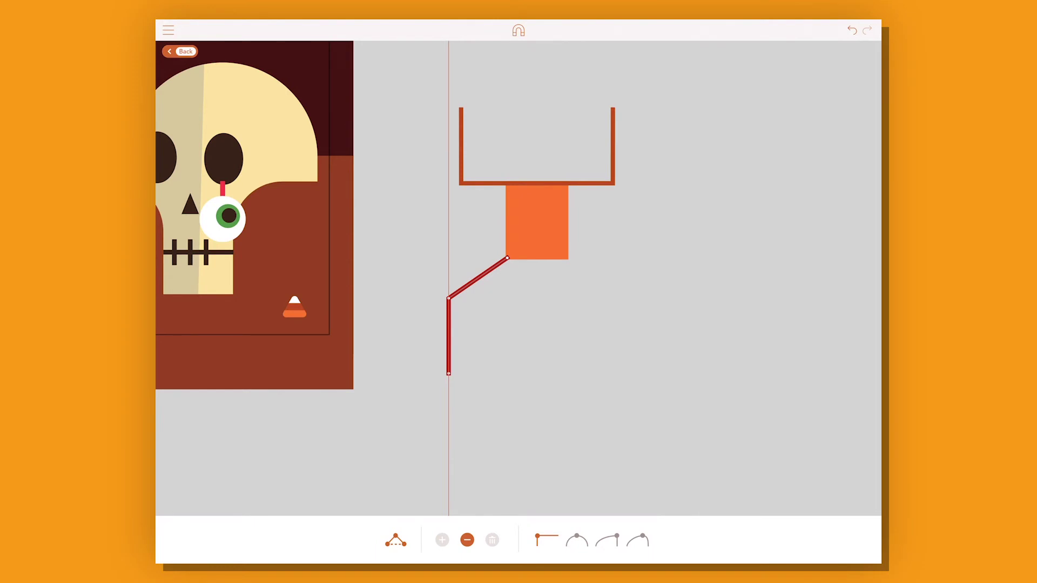
left_click(180, 51)
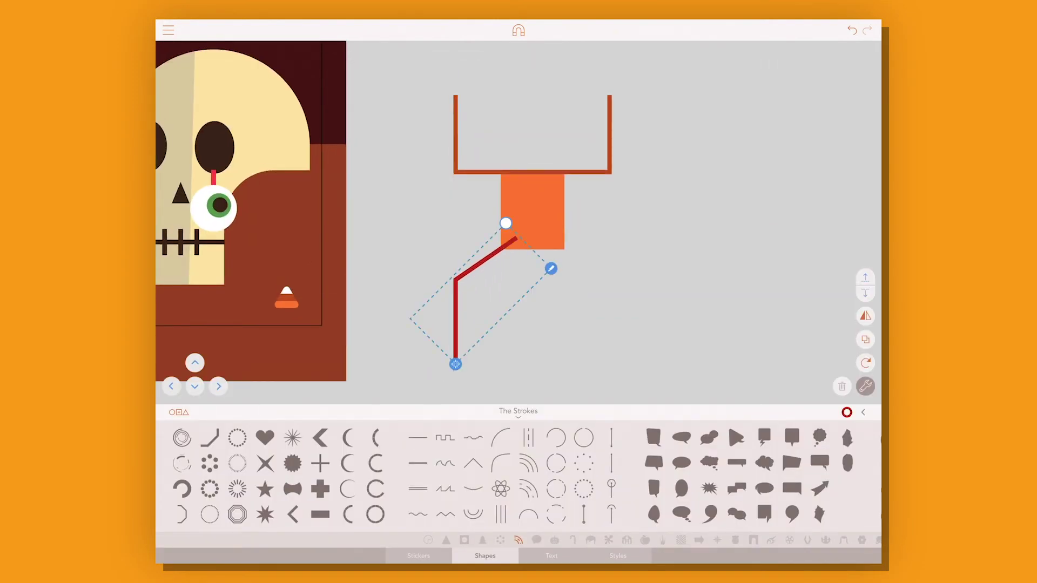
Mirror a copy of the leg onto the body's right and form a diamond head from two chevrons.
left_click(865, 339)
left_click(865, 316)
left_click_drag(489, 303, 580, 302)
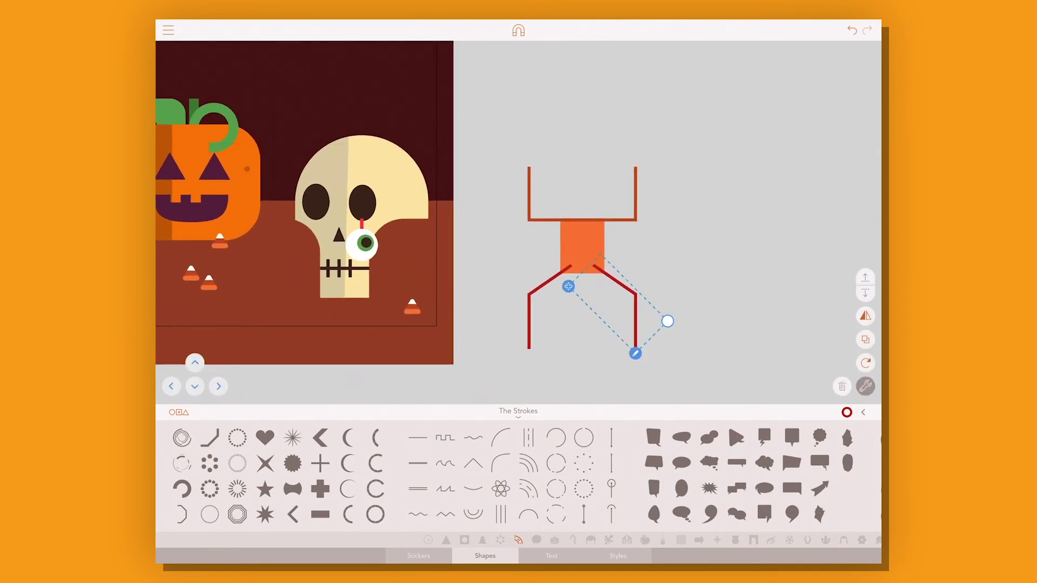
left_click_drag(624, 205, 562, 182)
left_click_drag(539, 224, 581, 142)
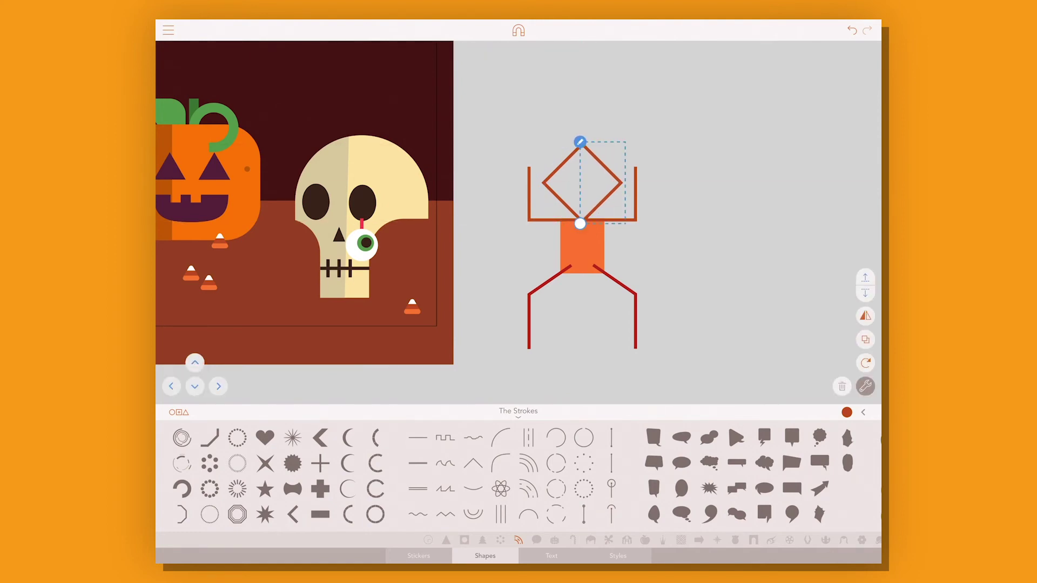
Turn a leg copy into an arm rotated 13°, mirror it left, and align both arms.
left_click(621, 303)
left_click_drag(636, 353, 677, 307)
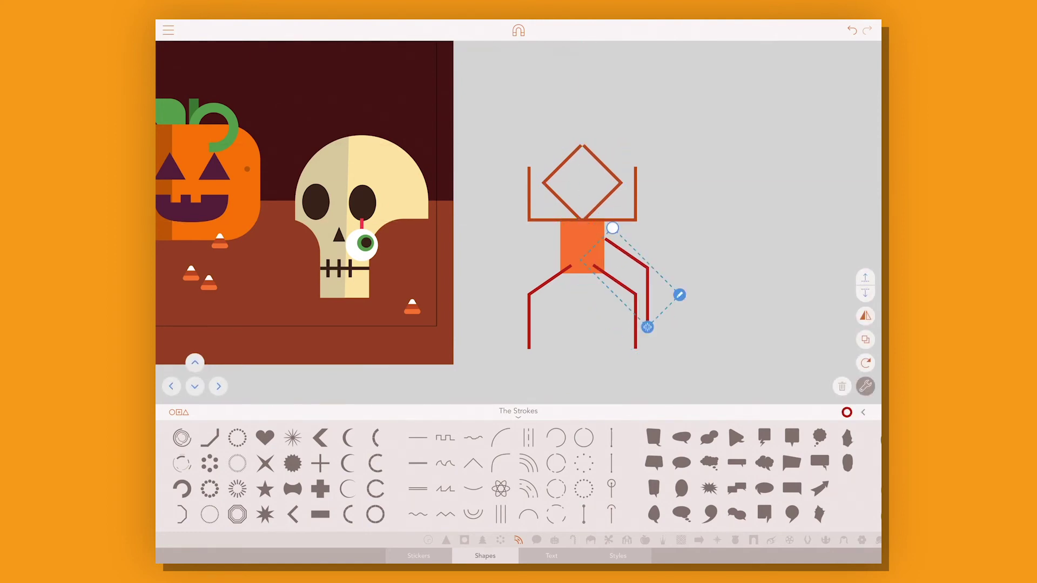
scroll(540, 227, "up", 3)
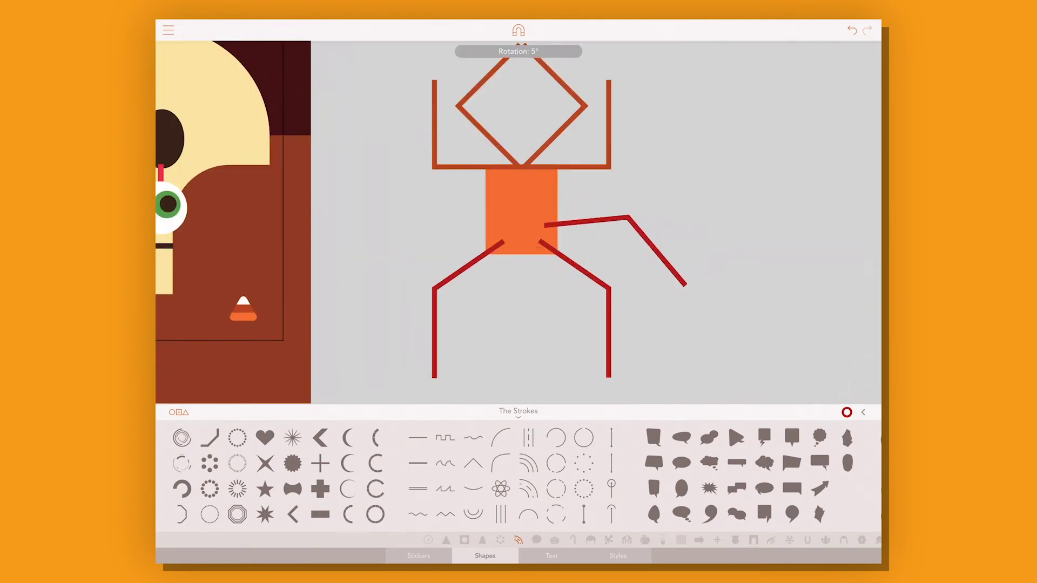
left_click_drag(589, 222, 589, 212)
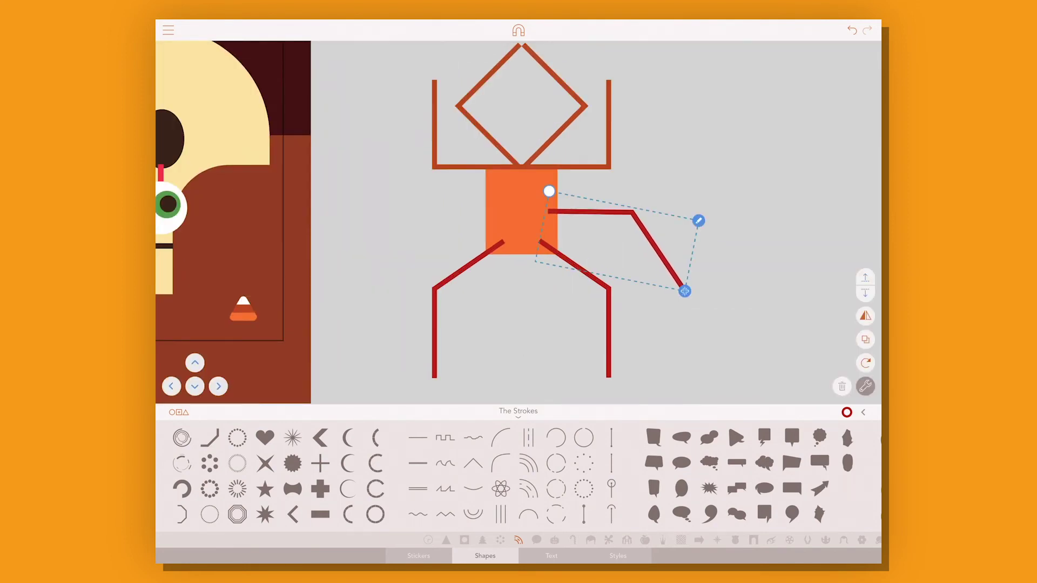
left_click(865, 316)
left_click_drag(427, 227, 434, 227)
left_click_drag(656, 248, 647, 245)
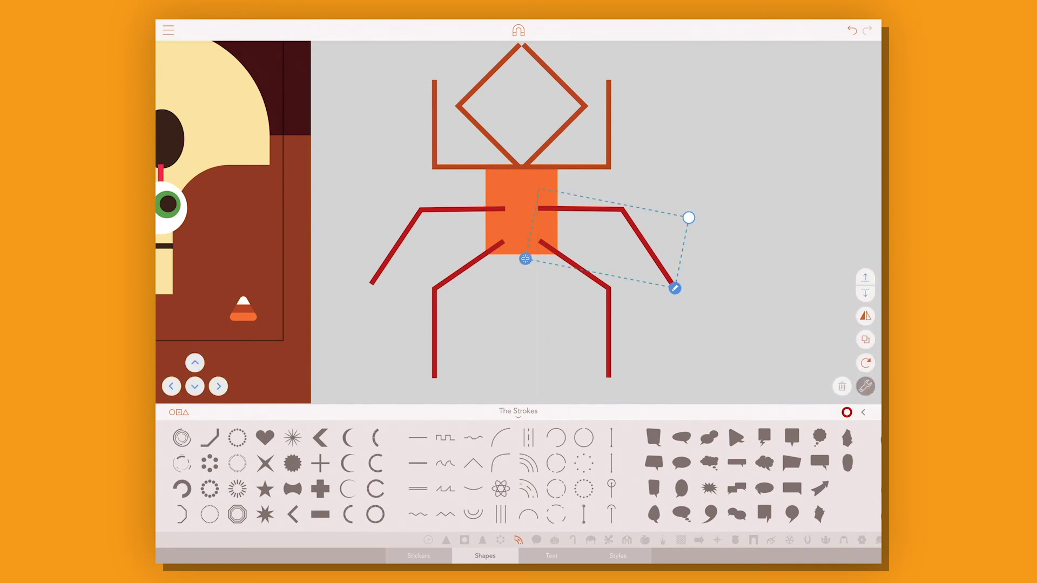
left_click_drag(396, 245, 399, 247)
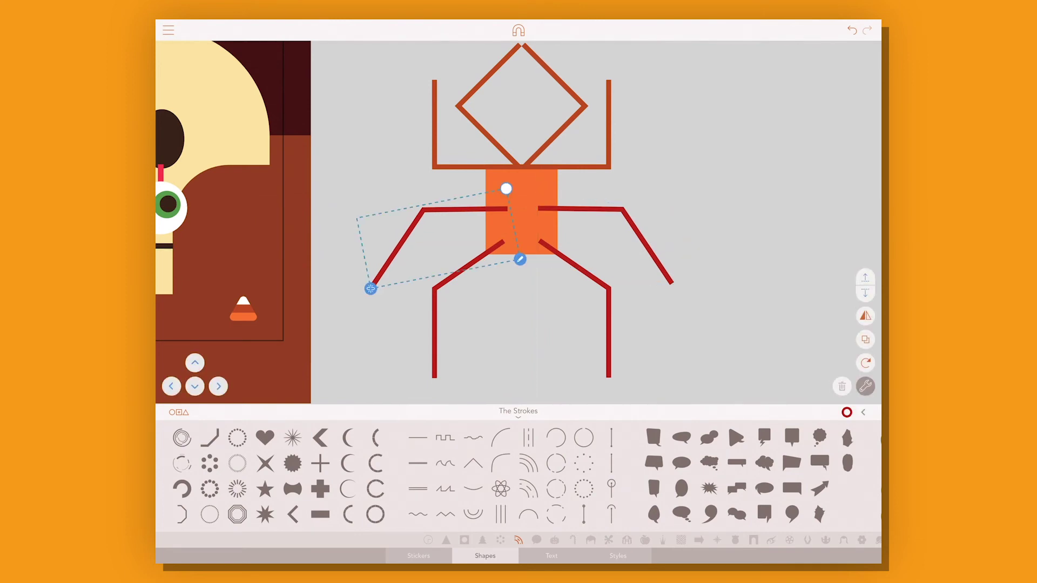
Lengthen the orange body with a duplicate below it and select all spider parts.
left_click(521, 216)
left_click(866, 339)
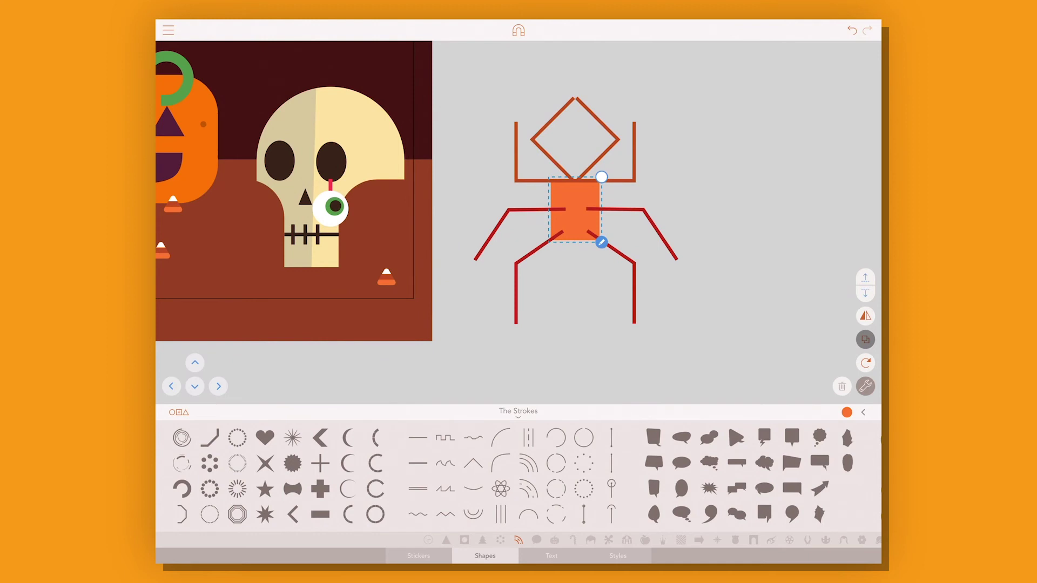
left_click_drag(576, 211, 574, 251)
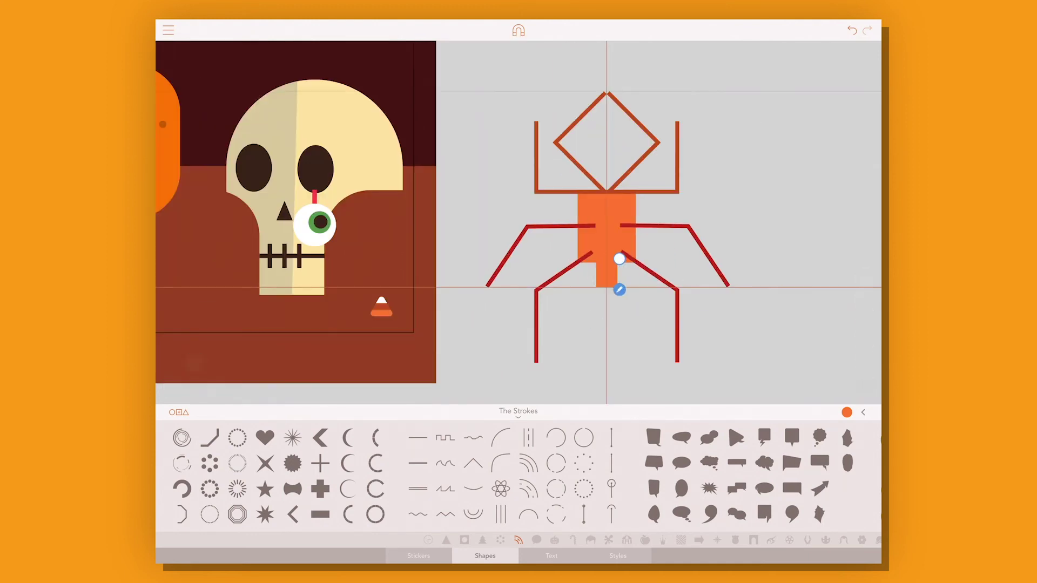
left_click_drag(535, 85, 720, 336)
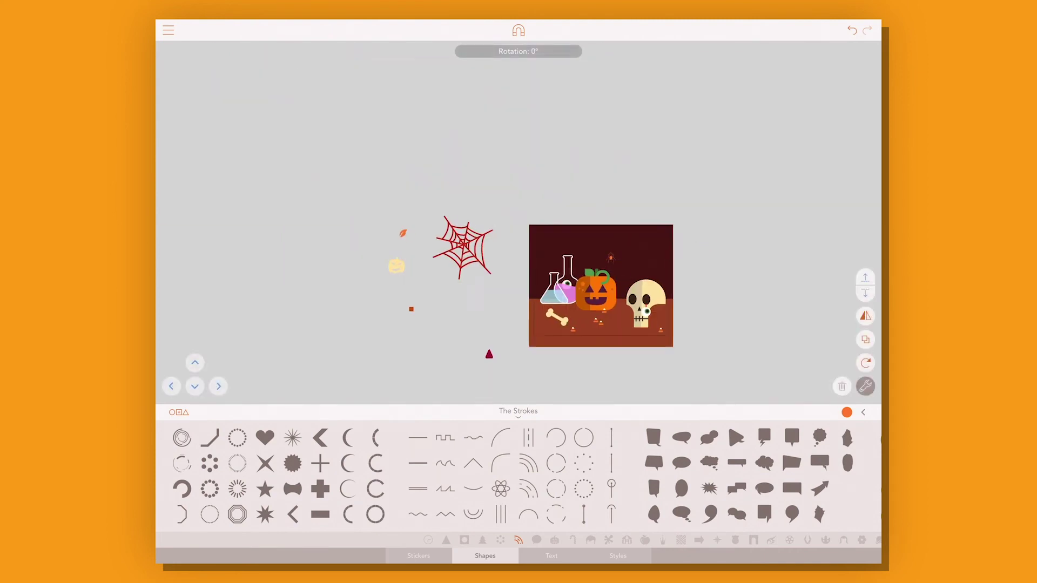
Color the spider brown (#96411F) with a fill colour sampled from the artwork.
left_click(585, 145)
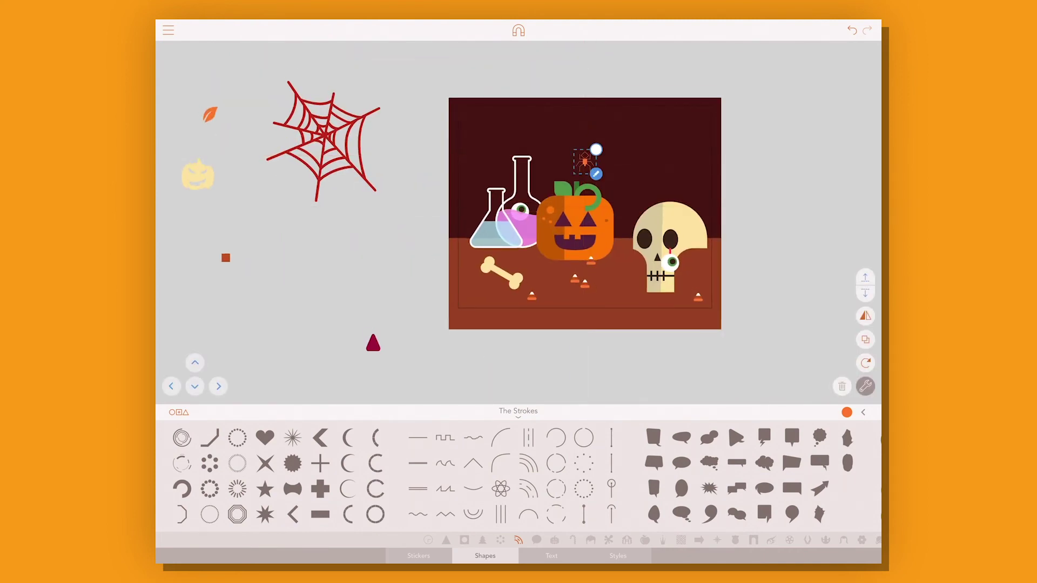
left_click(618, 556)
left_click(760, 263)
left_click(537, 540)
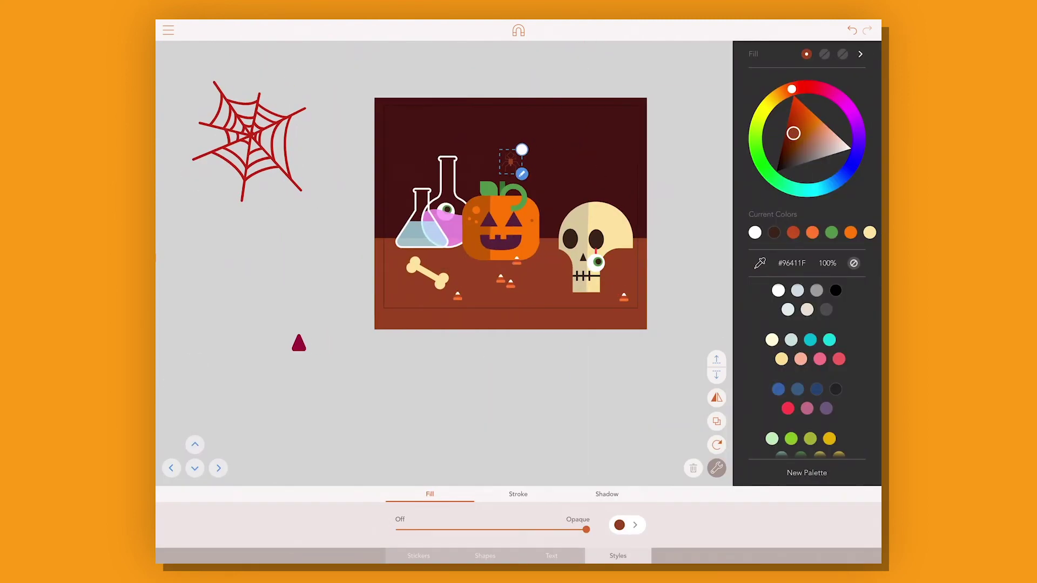
Add a Halloween spider-web shape, then enlarge and rotate it.
left_click(485, 556)
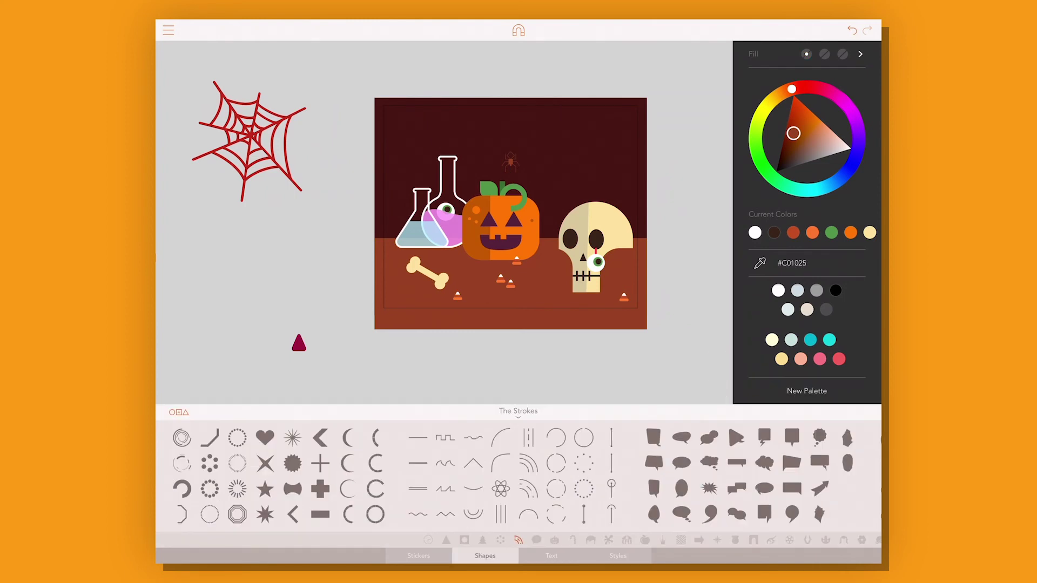
left_click(518, 540)
left_click(556, 464)
scroll(544, 121, "up", 5)
left_click_drag(583, 126, 524, 203)
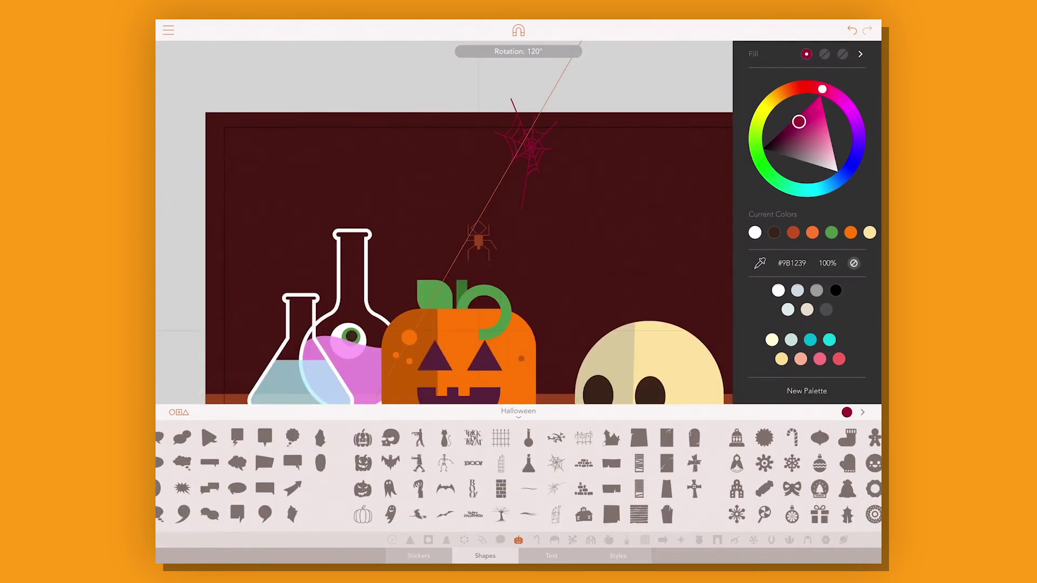
scroll(479, 238, "up", 5)
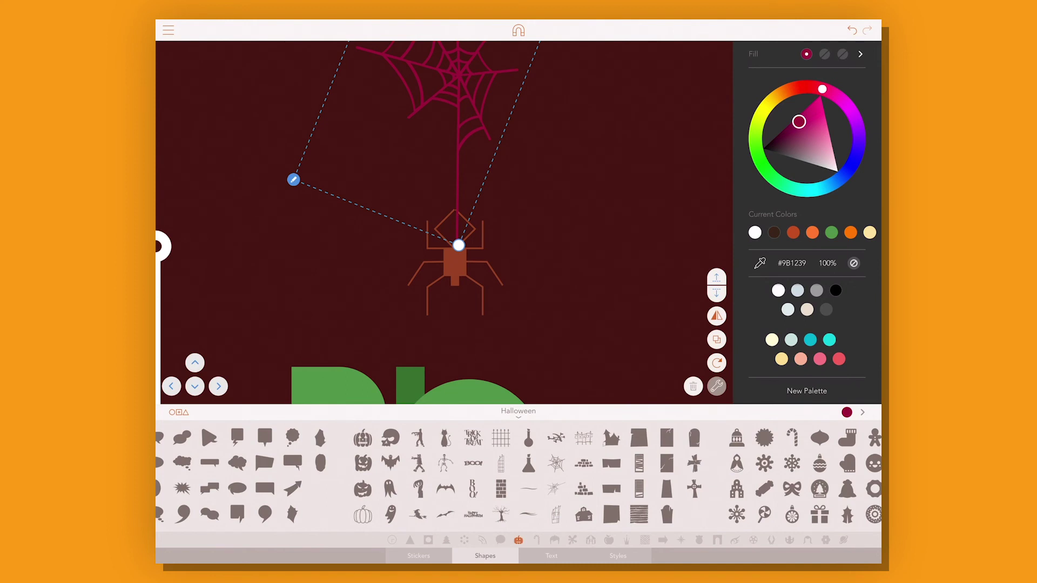
scroll(465, 238, "up", 3)
scroll(486, 205, "up", 2)
scroll(486, 243, "down", 3)
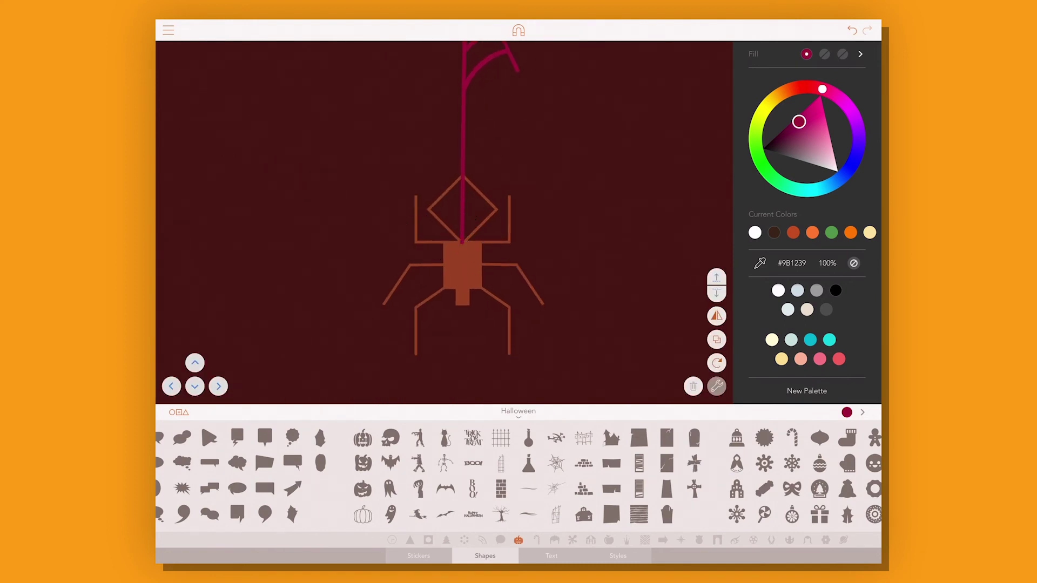
scroll(486, 243, "down", 3)
Raise all the web's points upward so the spider hangs on a long thread.
left_click(430, 262)
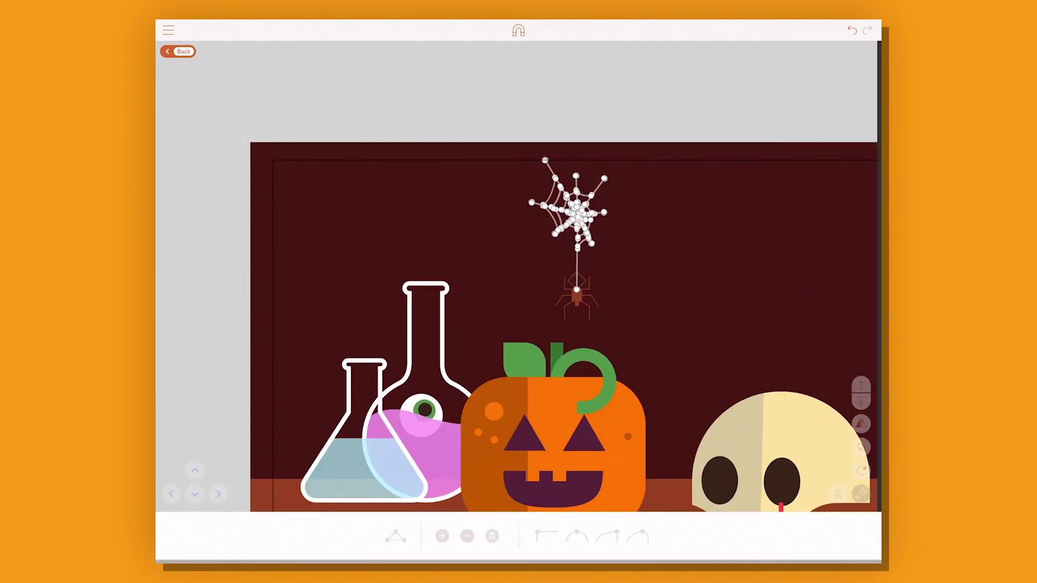
left_click_drag(430, 90, 665, 271)
left_click_drag(551, 205, 553, 117)
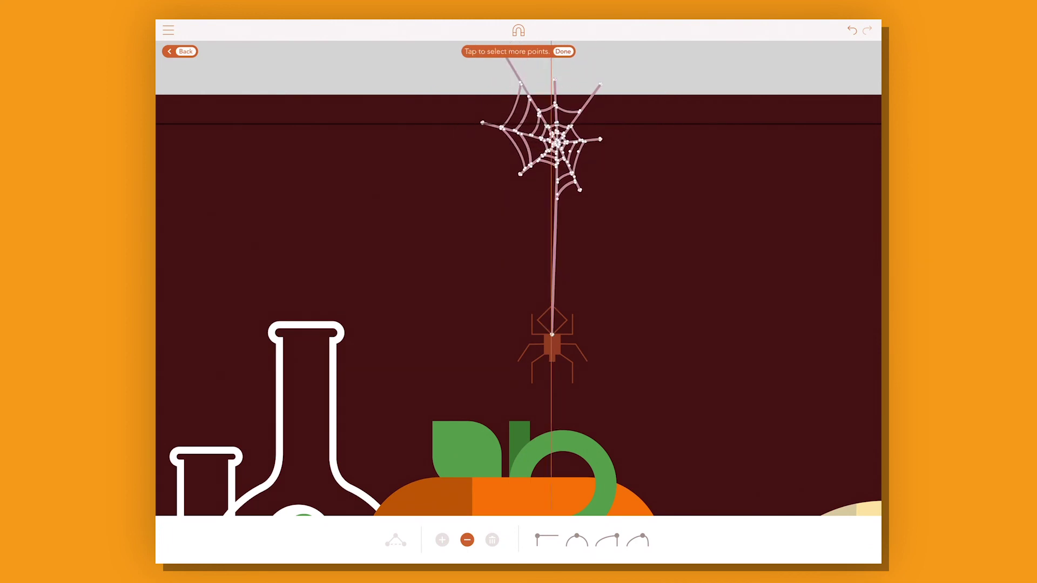
scroll(519, 270, "down", 2)
scroll(519, 270, "up", 2)
left_click(563, 51)
left_click(180, 51)
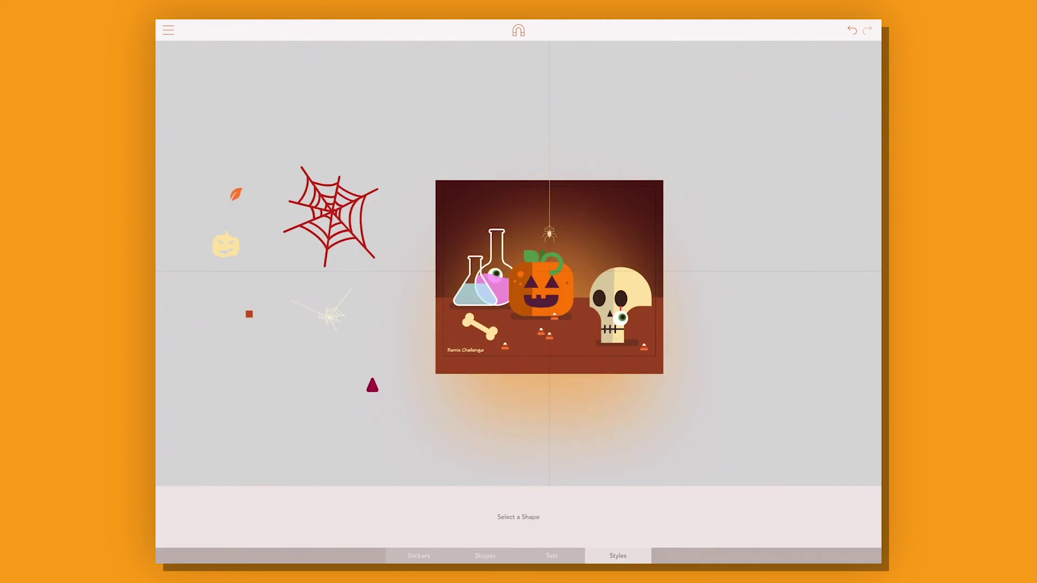
Add a Halloween ghost shape and move it onto the skull in the scene.
left_click(518, 507)
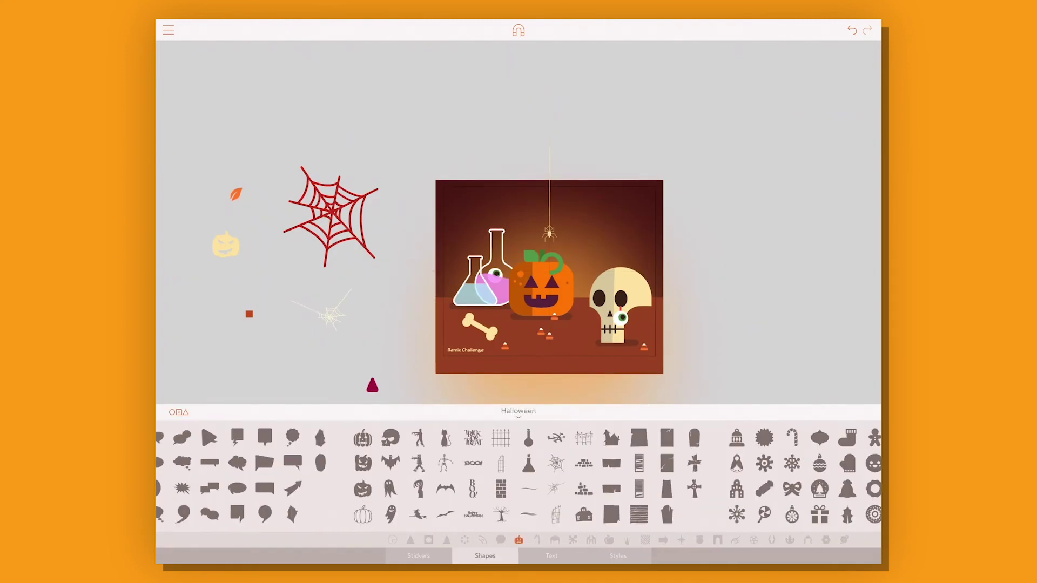
left_click(390, 514)
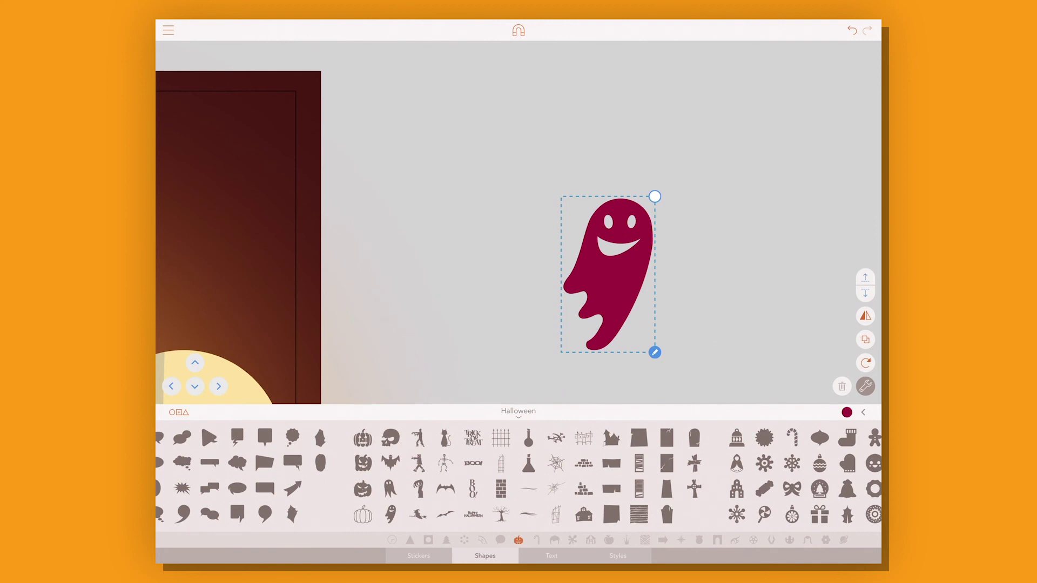
left_click(561, 298)
left_click(562, 51)
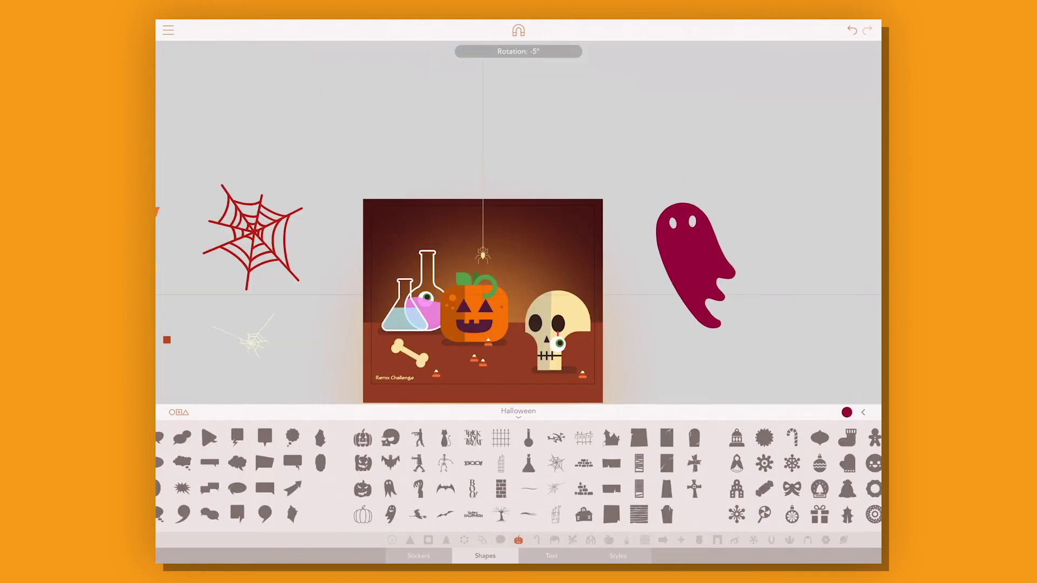
left_click_drag(695, 254, 556, 270)
left_click(556, 270)
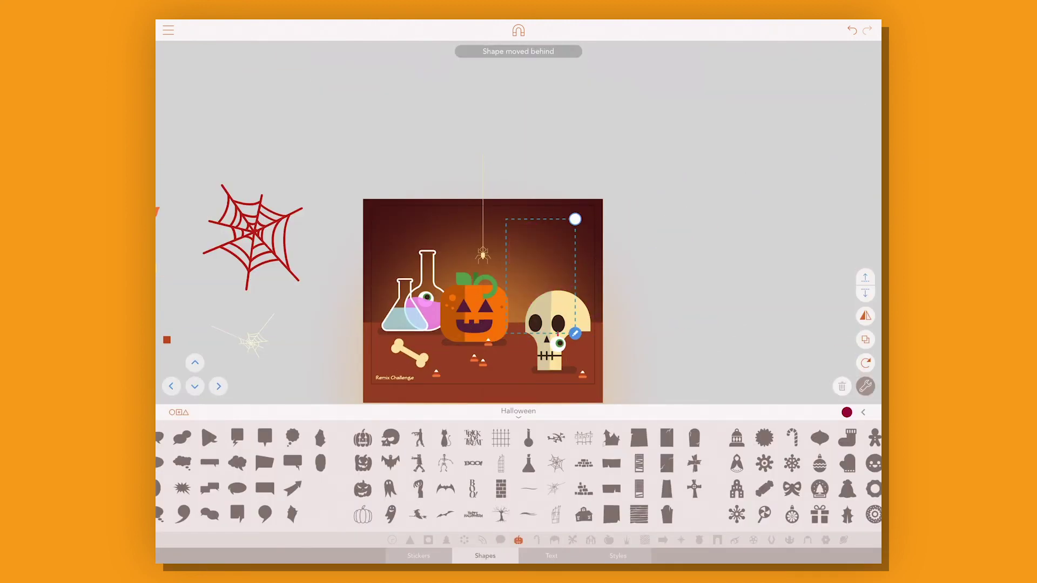
Lower the ghost's fill opacity to 5% so it appears faint.
left_click(618, 556)
left_click_drag(588, 529, 409, 529)
mouse_move(465, 259)
left_mouse_down()
mouse_move(327, 259)
mouse_move(451, 259)
left_mouse_up()
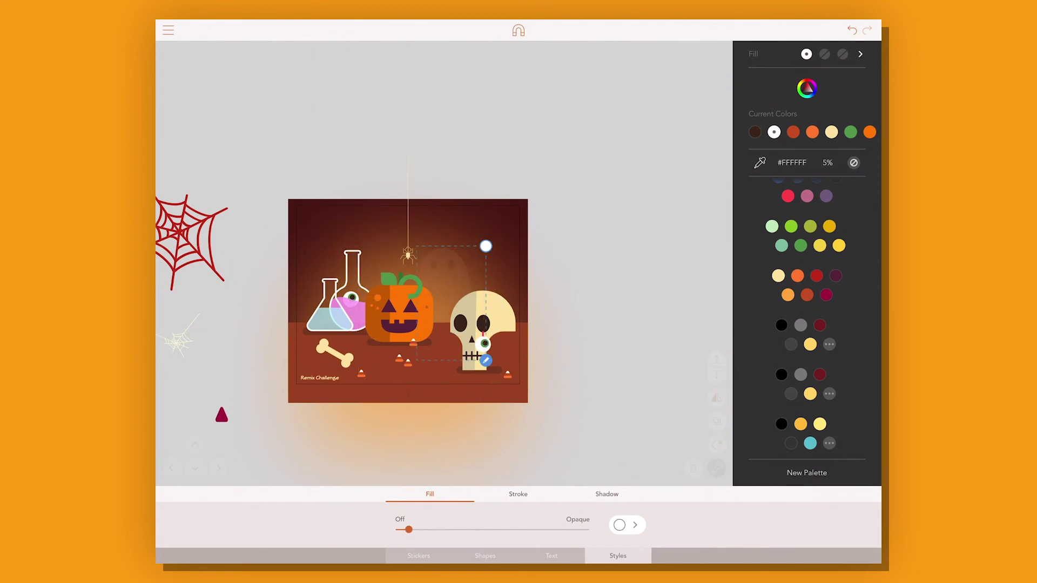
left_click(621, 162)
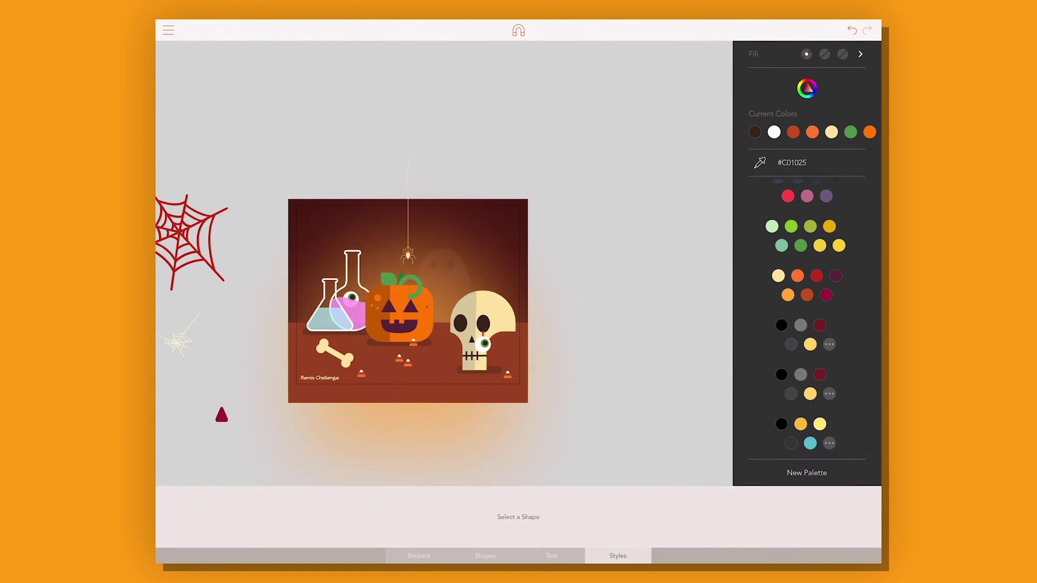